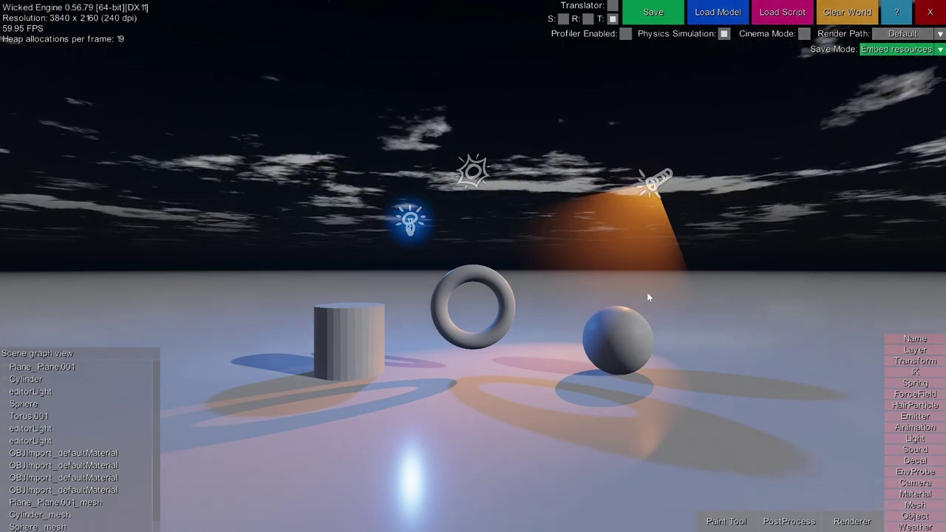
# Select the sphere in the scene and open its layer settings, keeping the sphere unobstructed.
pyautogui.press('w')
pyautogui.press('a')
pyautogui.moveTo(645, 284); pyautogui.dragTo(732, 304, button='middle')
pyautogui.moveTo(635, 277); pyautogui.dragTo(635, 277, button='right')
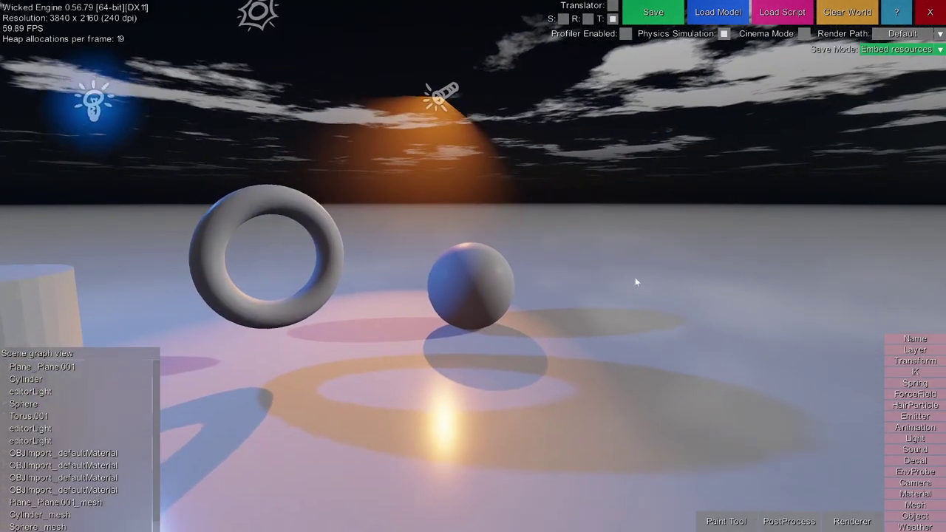
pyautogui.click(471, 292)
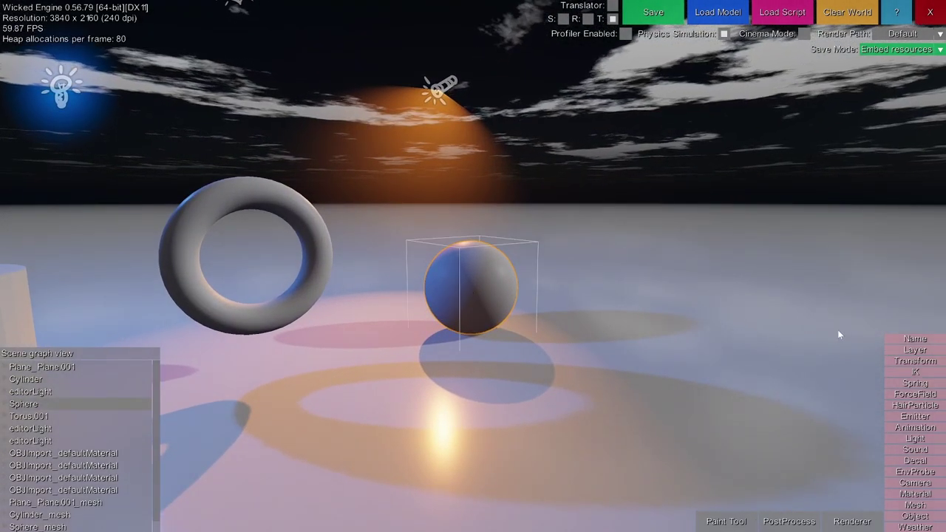
pyautogui.click(915, 350)
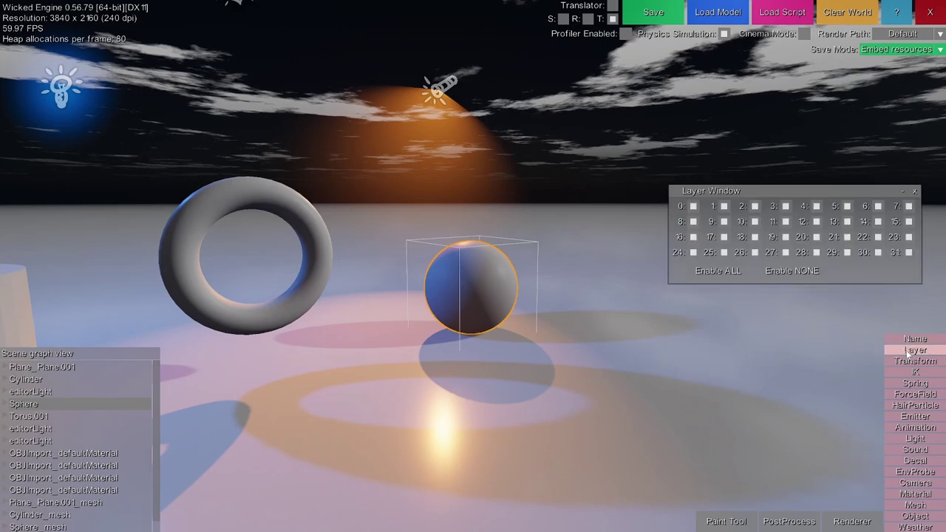
pyautogui.moveTo(750, 191); pyautogui.dragTo(703, 165)
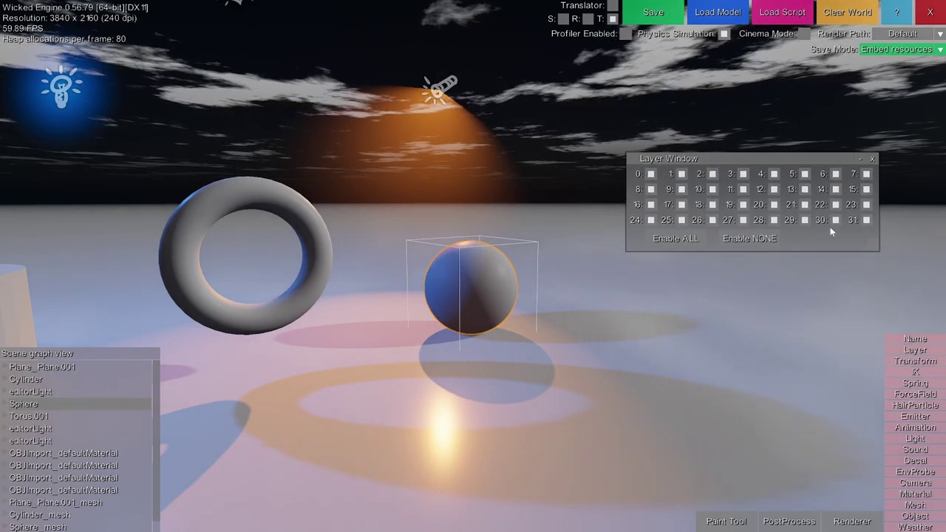
# Test the sphere's layer mask by disabling all layers, enabling only layer 0, and restoring all layers.
pyautogui.click(748, 238)
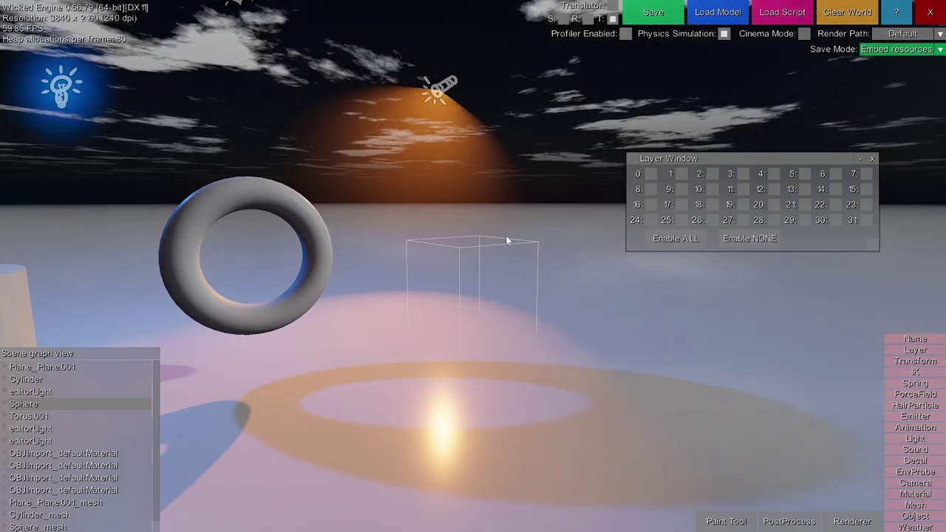
pyautogui.click(651, 174)
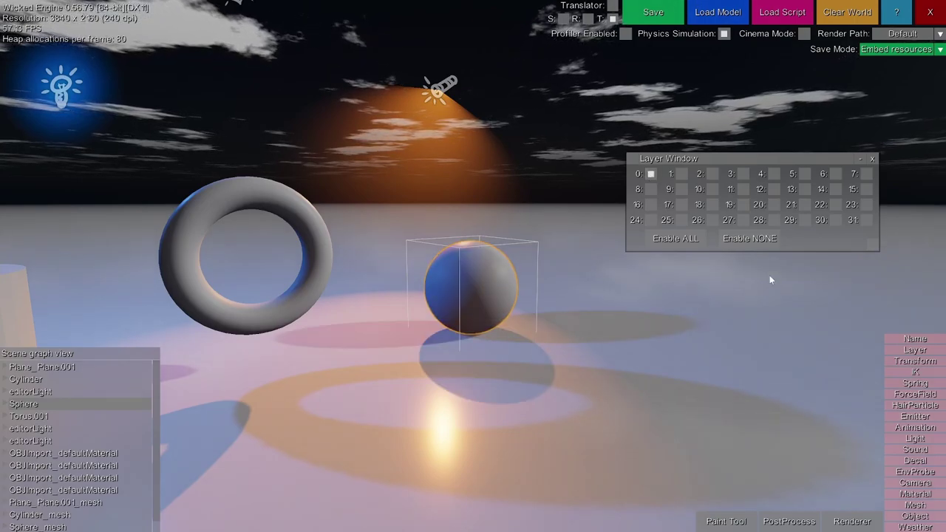
pyautogui.click(696, 247)
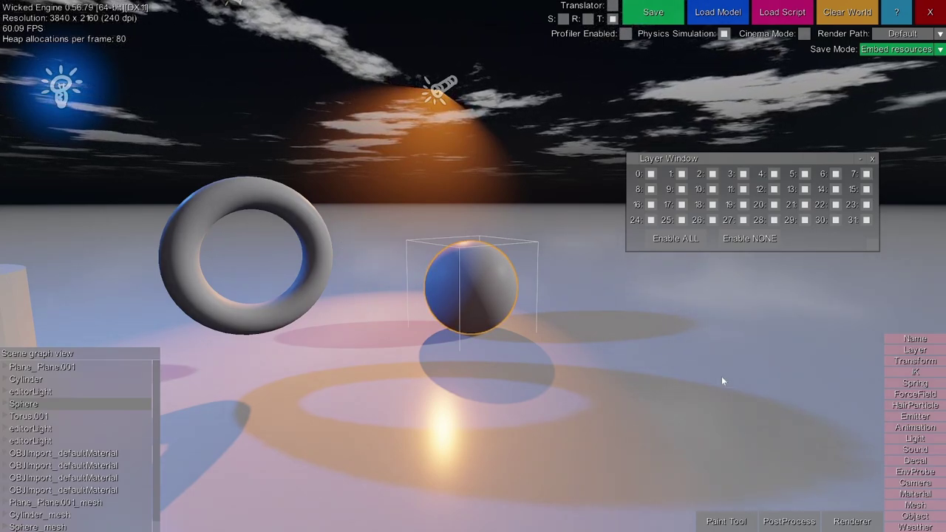
# Toggle the sphere's Renderable property off and on twice in its object settings, and close them.
pyautogui.click(915, 516)
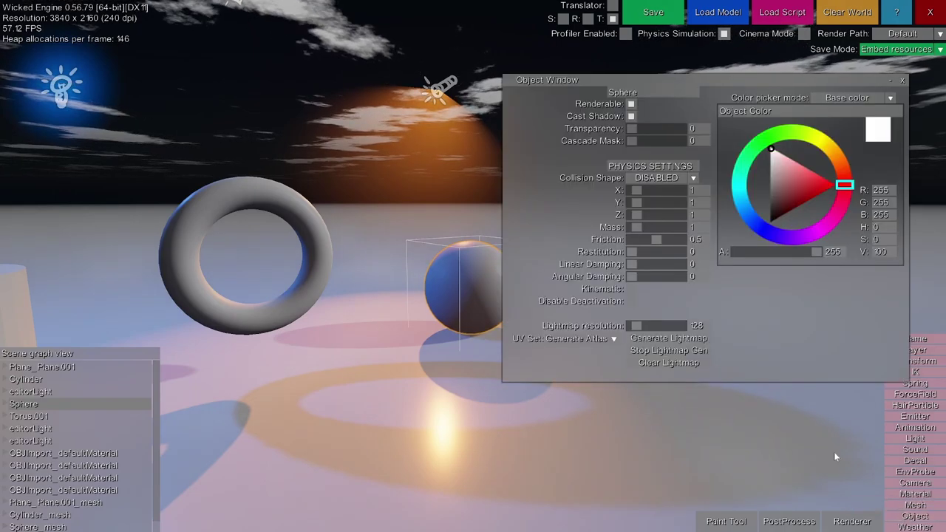
pyautogui.click(632, 104)
pyautogui.click(631, 104)
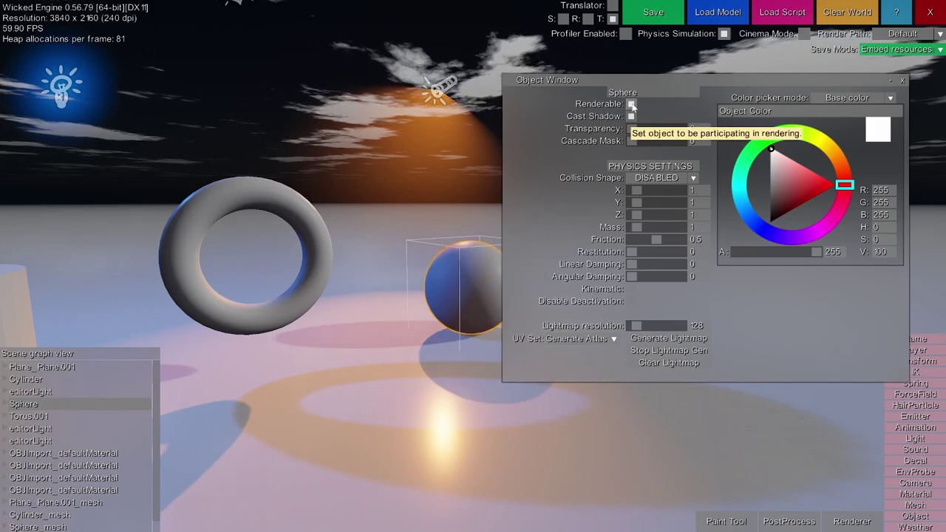
pyautogui.click(631, 105)
pyautogui.click(631, 104)
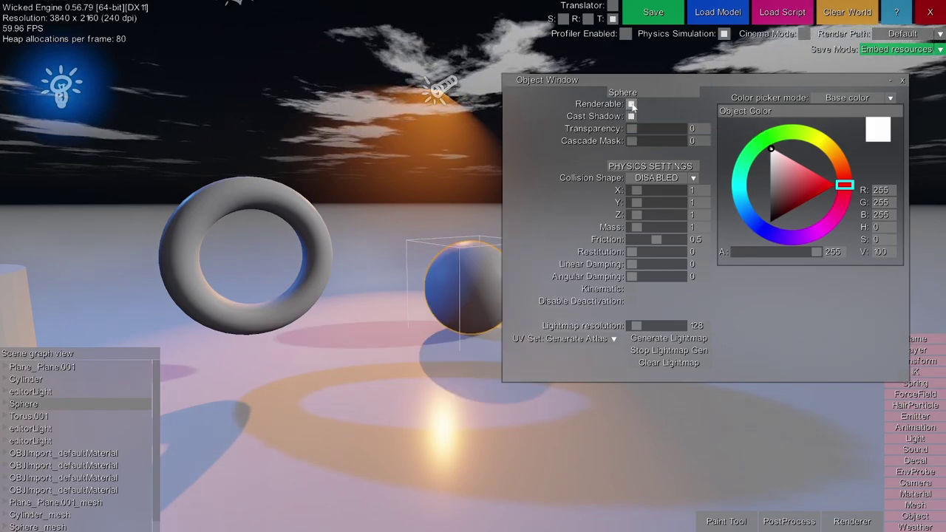
pyautogui.click(903, 82)
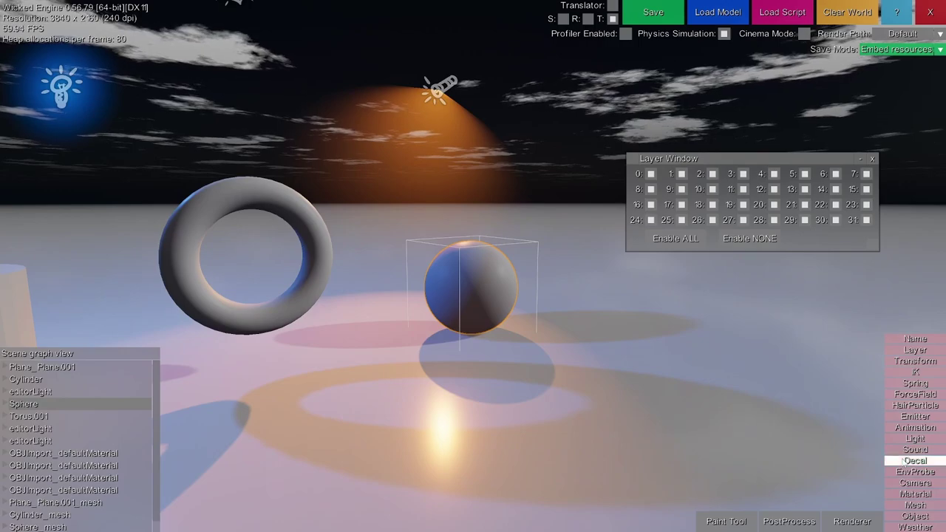
# Enable decal placement and place a decal on the floor at the base of the sphere.
pyautogui.click(915, 461)
pyautogui.moveTo(159, 23); pyautogui.dragTo(140, 101)
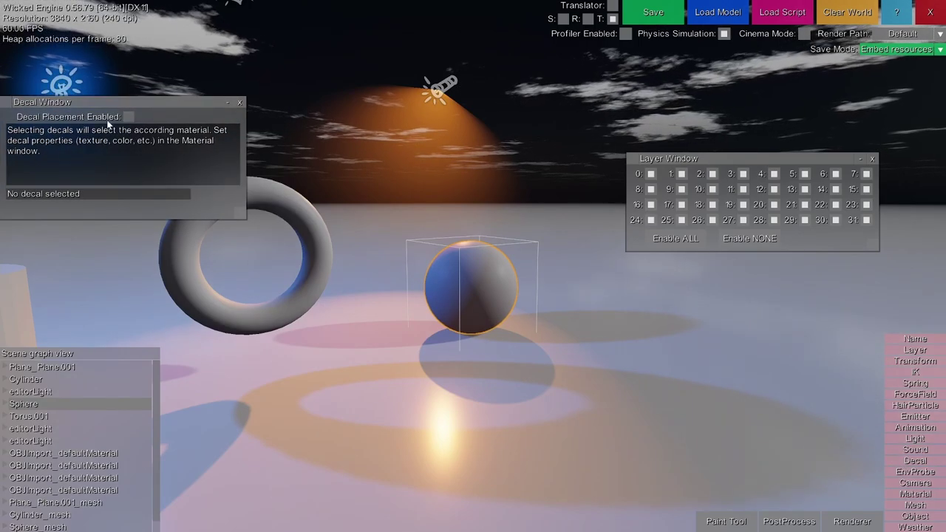
pyautogui.click(126, 118)
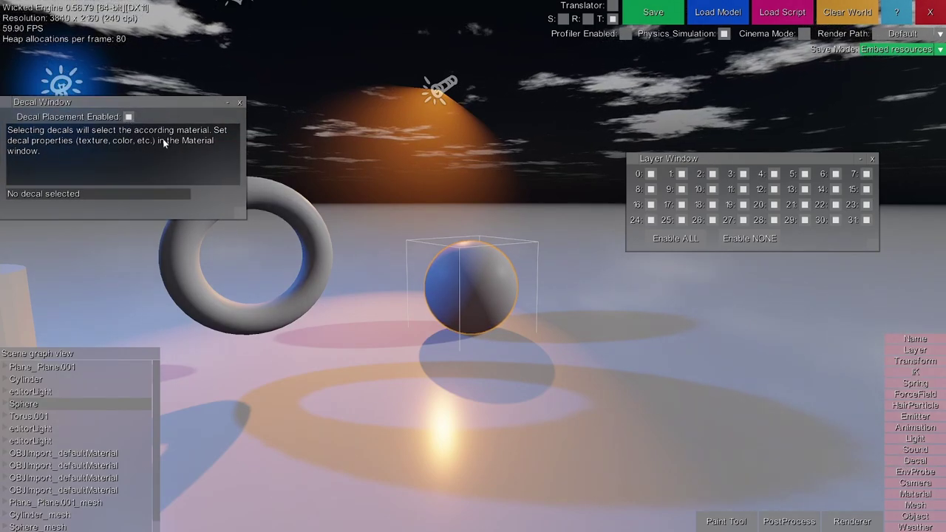
pyautogui.moveTo(351, 197); pyautogui.dragTo(439, 249, button='middle')
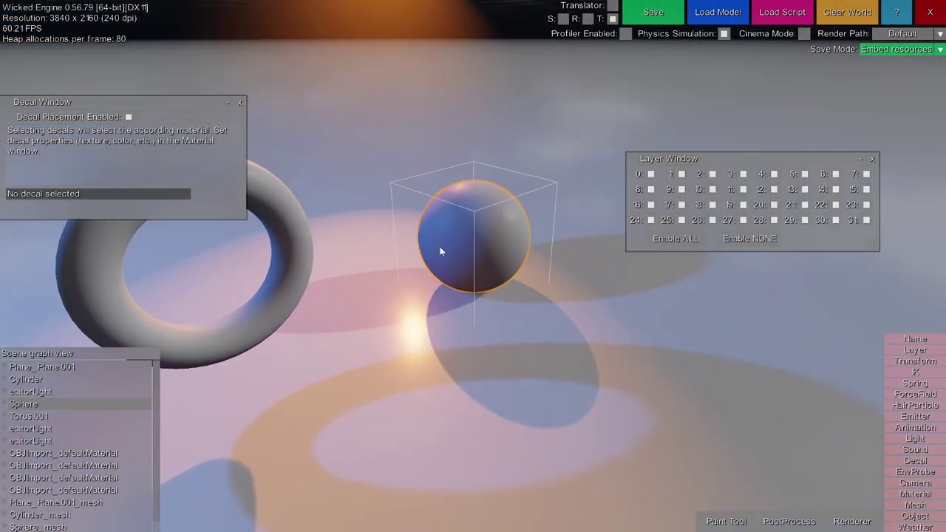
pyautogui.click(511, 298)
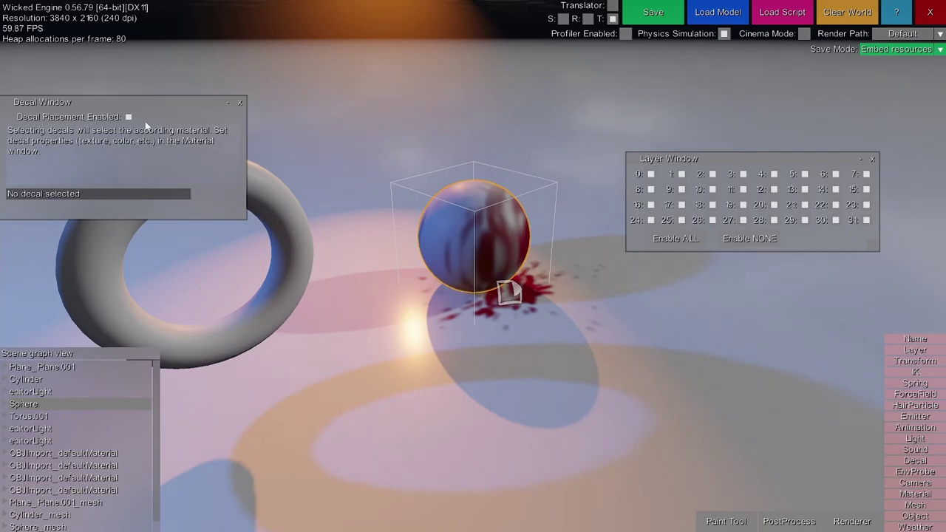
pyautogui.click(239, 104)
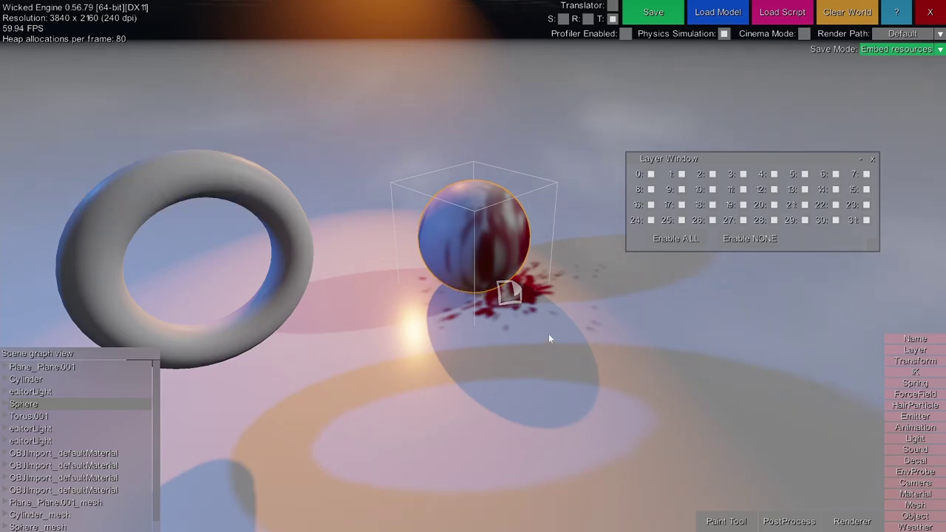
# Examine the placed decal on the sphere and floor from several angles.
pyautogui.press('w')
pyautogui.press('d')
pyautogui.moveTo(577, 320); pyautogui.dragTo(578, 315, button='middle')
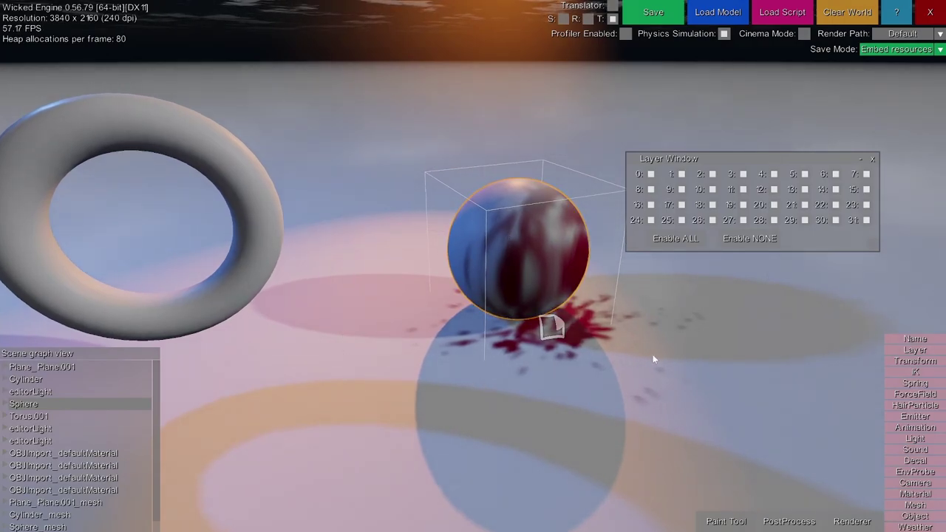
pyautogui.press('d')
pyautogui.moveTo(653, 354)
pyautogui.mouseDown(button='middle')
pyautogui.moveTo(631, 353)
pyautogui.moveTo(655, 358)
pyautogui.mouseUp(button='middle')
pyautogui.press('a')
pyautogui.press('a')
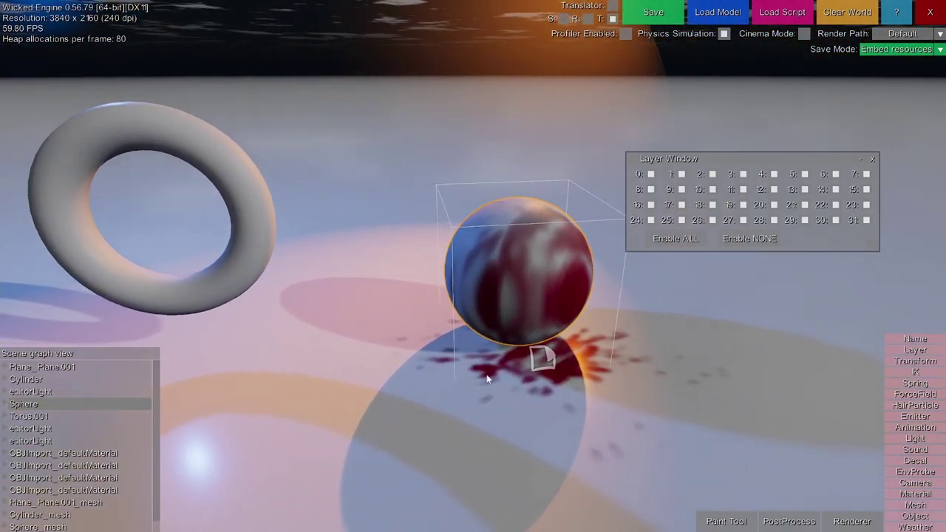
pyautogui.press('a')
pyautogui.moveTo(505, 306); pyautogui.dragTo(502, 287, button='middle')
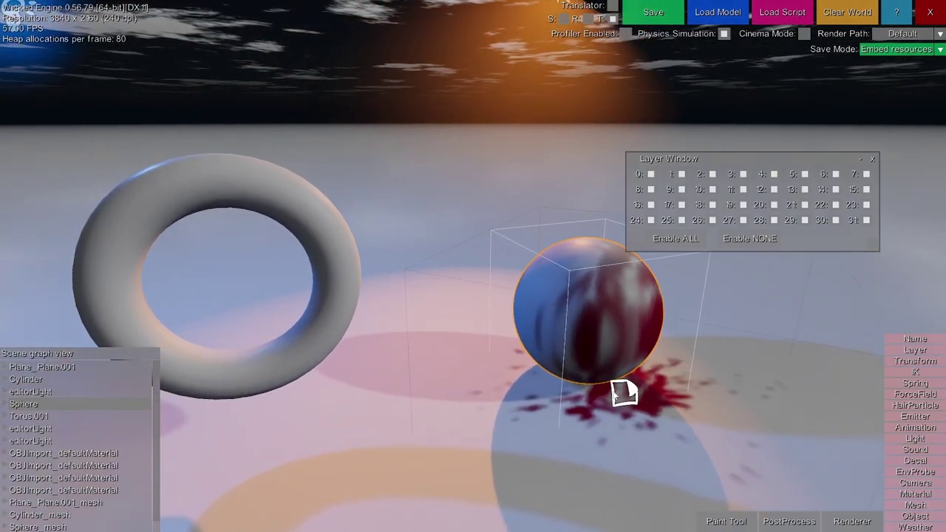
# Select the decal and stretch its projection box vertically above the sphere with the scale translator.
pyautogui.rightClick(623, 394)
pyautogui.moveTo(623, 393); pyautogui.dragTo(676, 374, button='middle')
pyautogui.press('q')
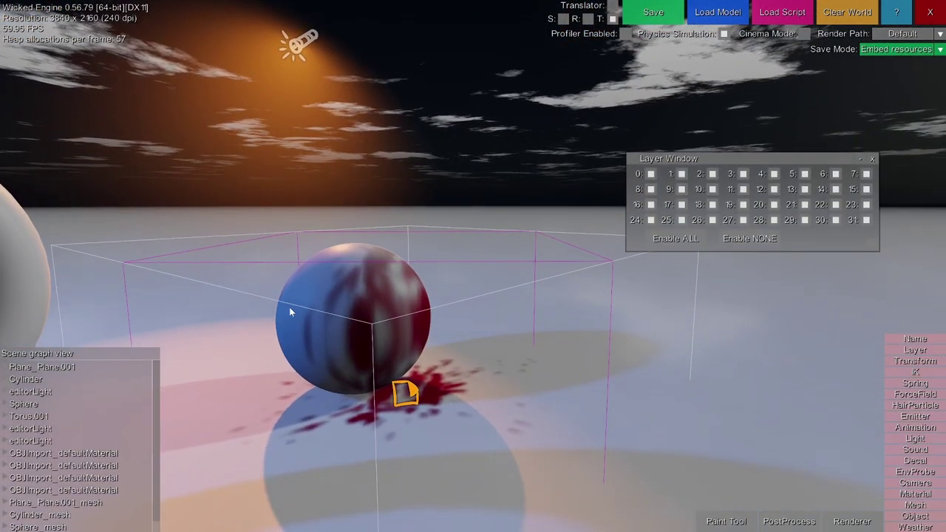
pyautogui.moveTo(387, 244); pyautogui.dragTo(537, 279, button='right')
pyautogui.moveTo(332, 239); pyautogui.dragTo(417, 290, button='right')
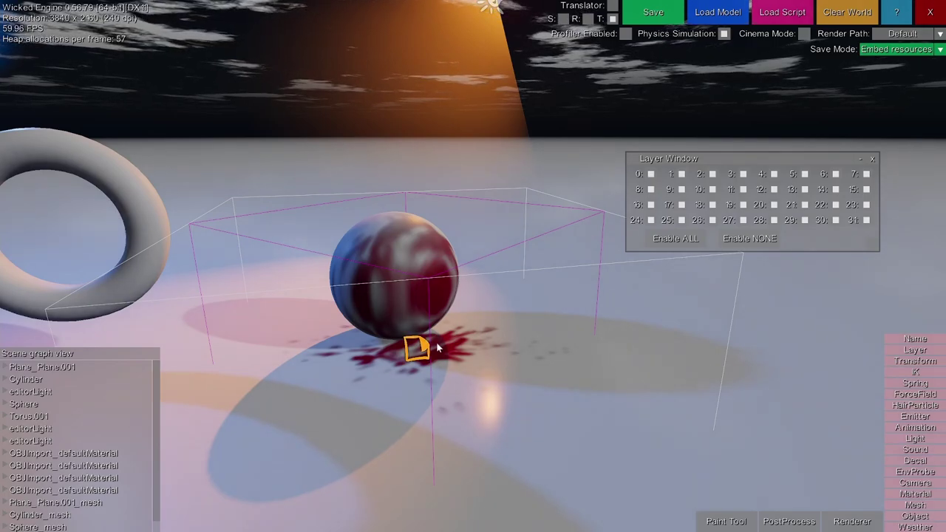
pyautogui.moveTo(459, 291); pyautogui.dragTo(542, 236, button='right')
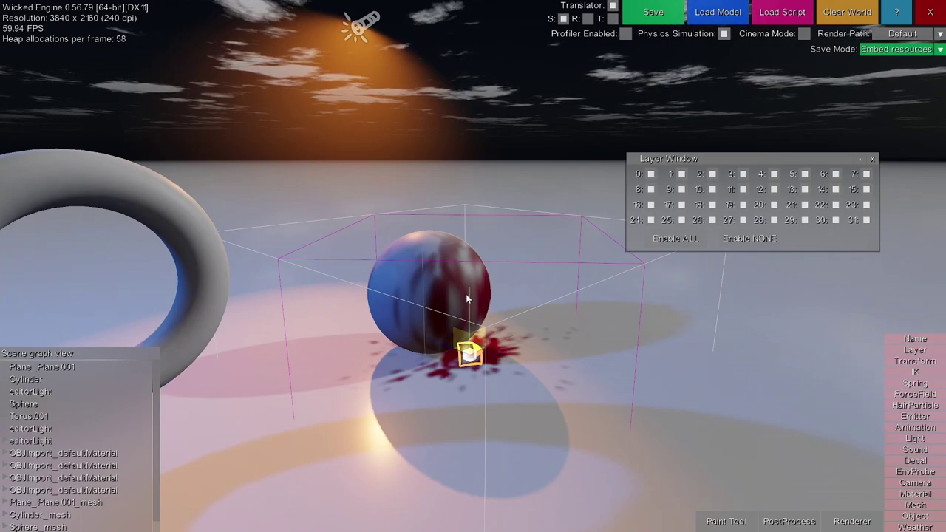
pyautogui.moveTo(467, 294); pyautogui.dragTo(450, 263)
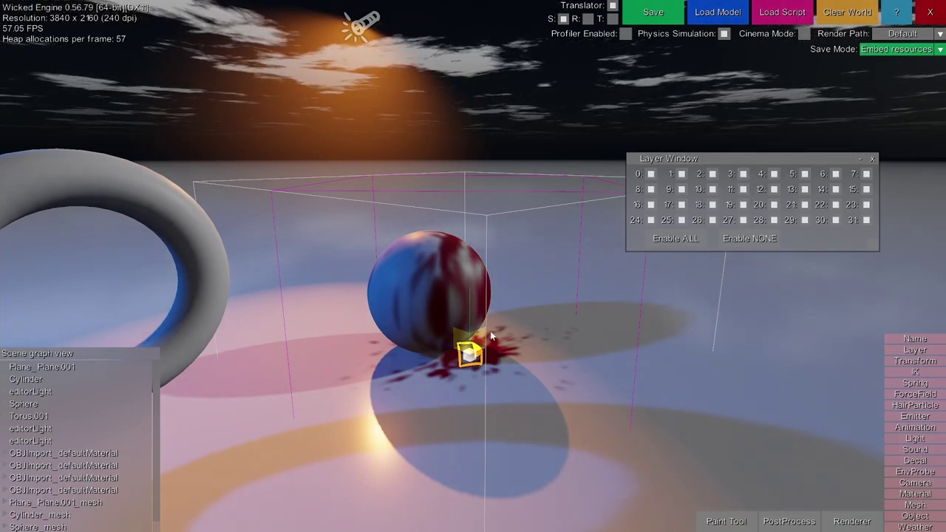
# Disable all layers of the decal and enable only layer 0.
pyautogui.click(755, 238)
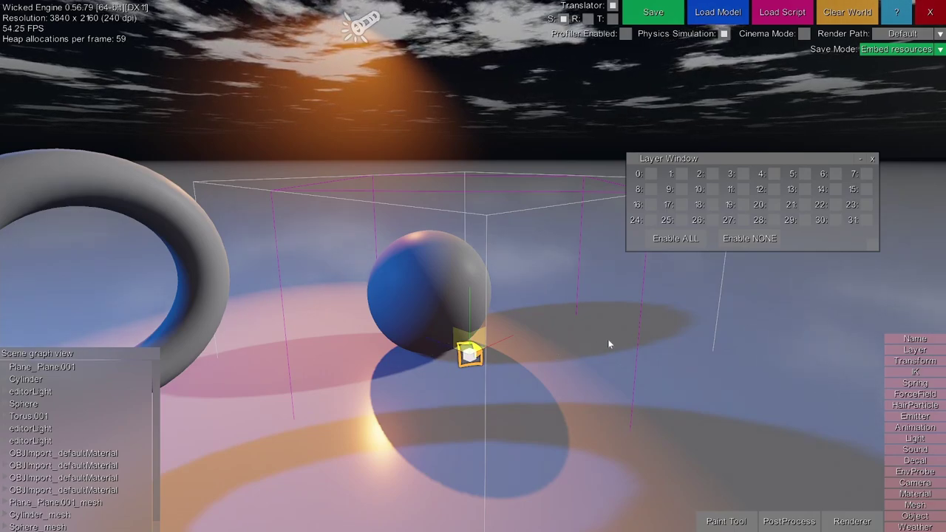
pyautogui.click(653, 174)
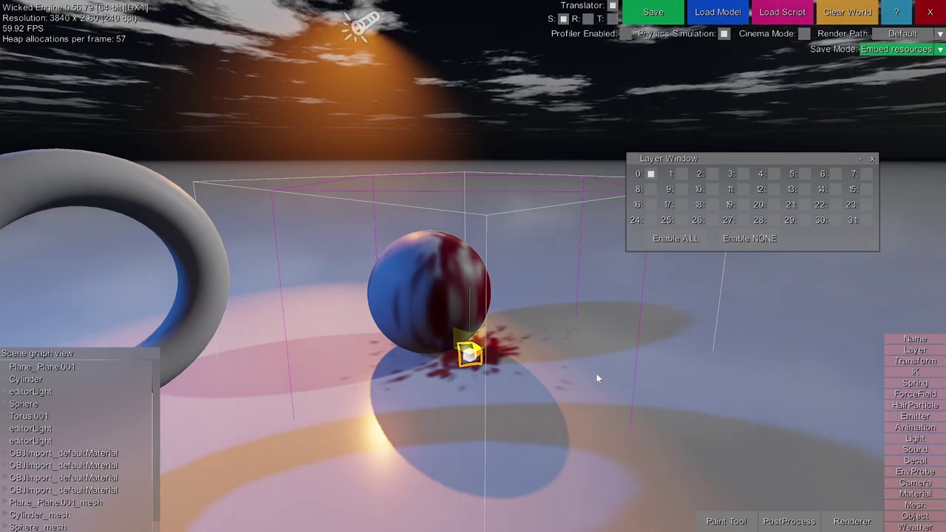
# Rename the sphere's material as sphereMat.
pyautogui.click(405, 272)
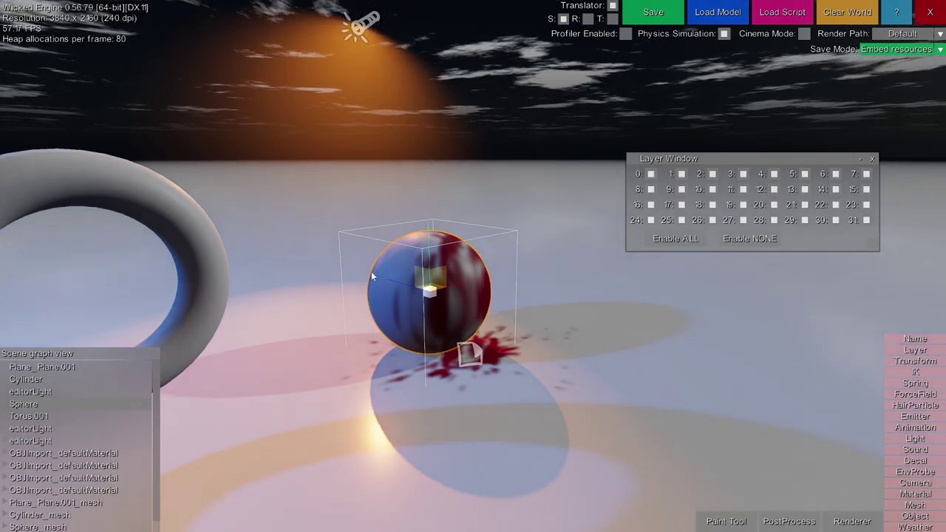
pyautogui.click(917, 495)
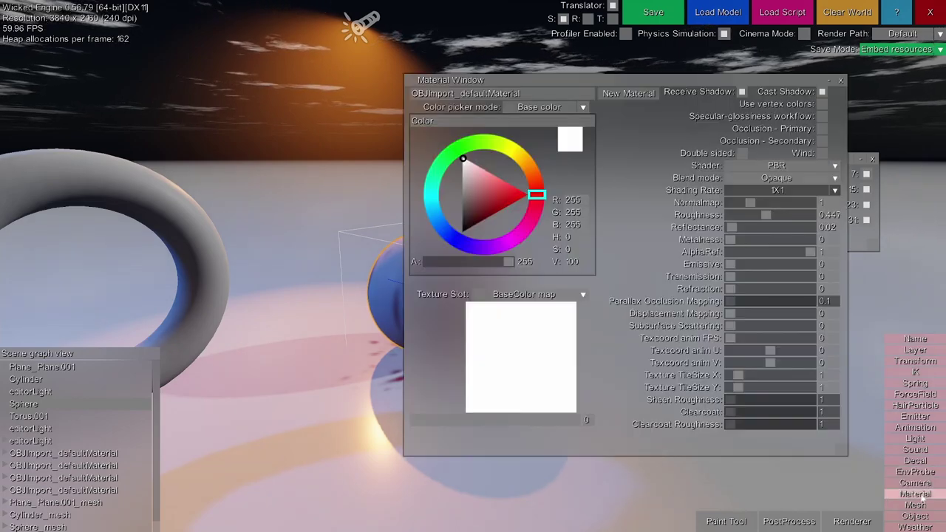
pyautogui.moveTo(589, 86); pyautogui.dragTo(639, 127)
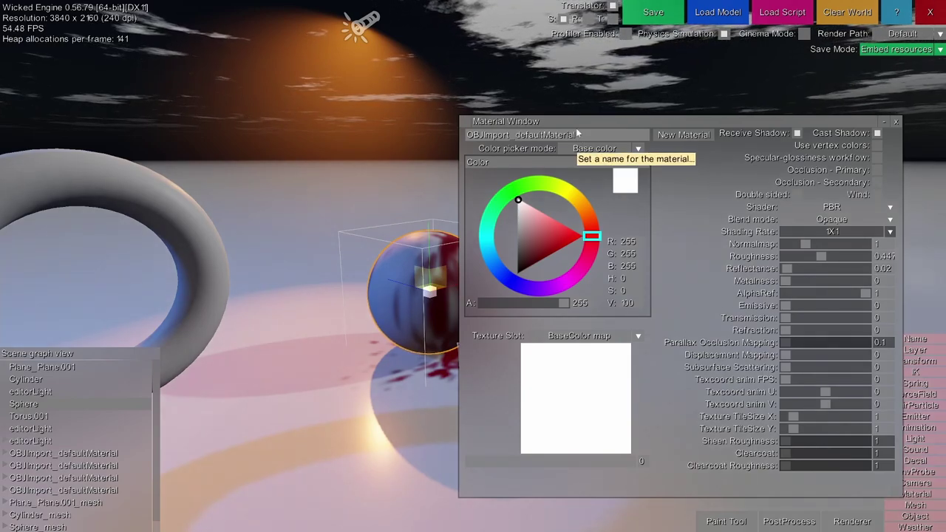
pyautogui.scroll(-1, 74, 440)
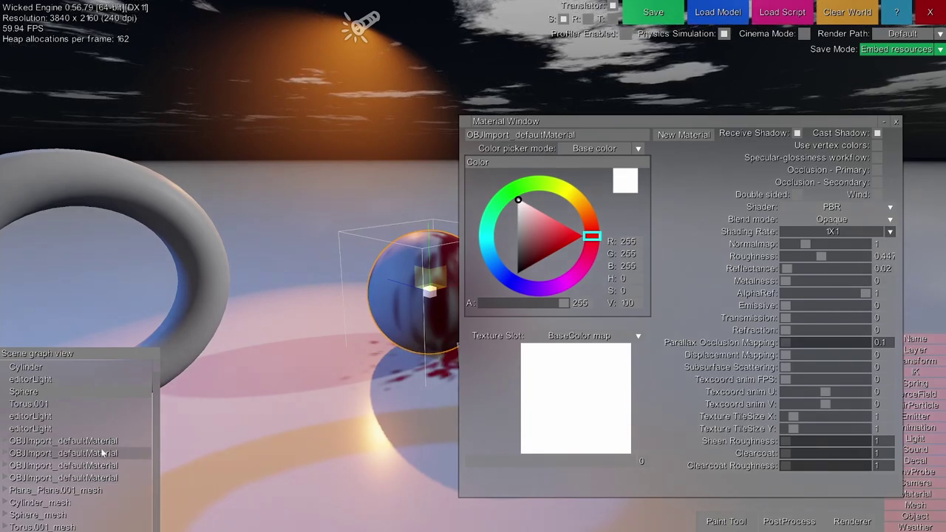
pyautogui.click(580, 137)
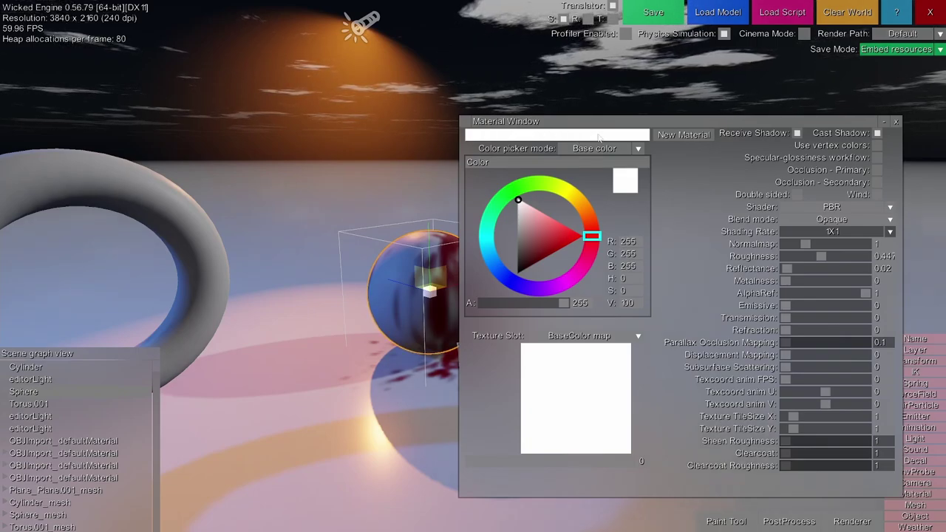
pyautogui.write('s')
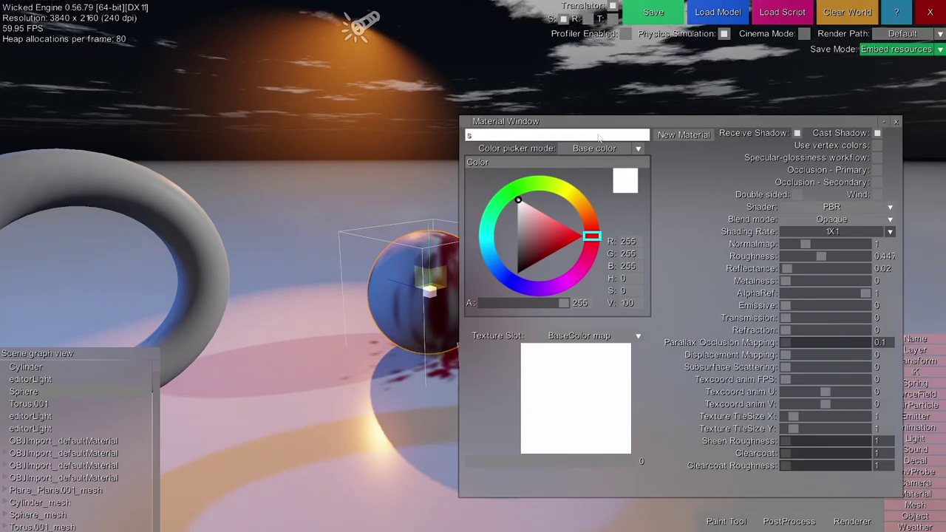
pyautogui.write('phereMat')
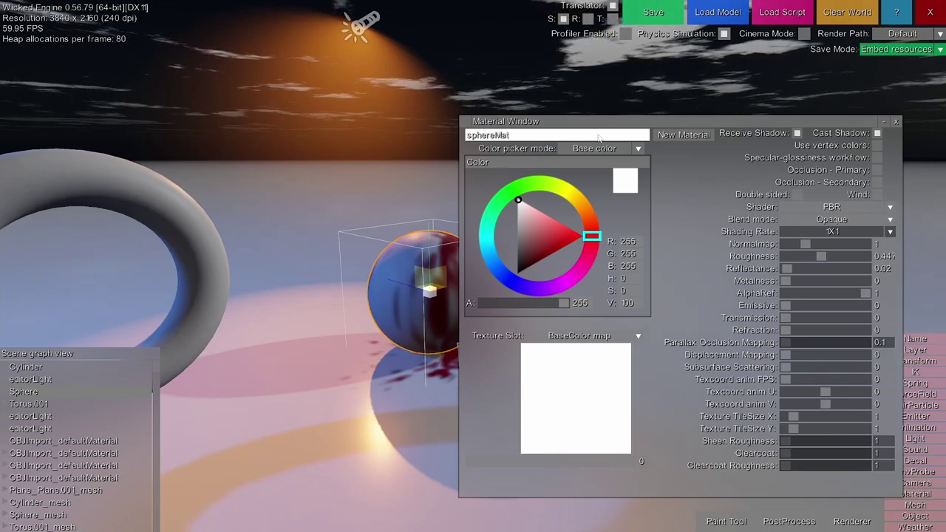
pyautogui.press('Return')
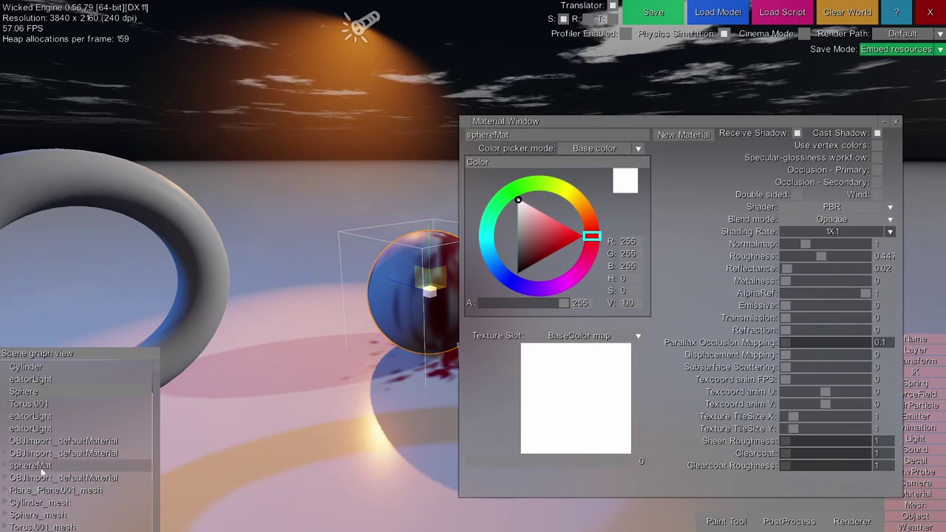
# Select the sphereMat material in the scene graph and close the material settings, leaving the layer settings open.
pyautogui.click(64, 467)
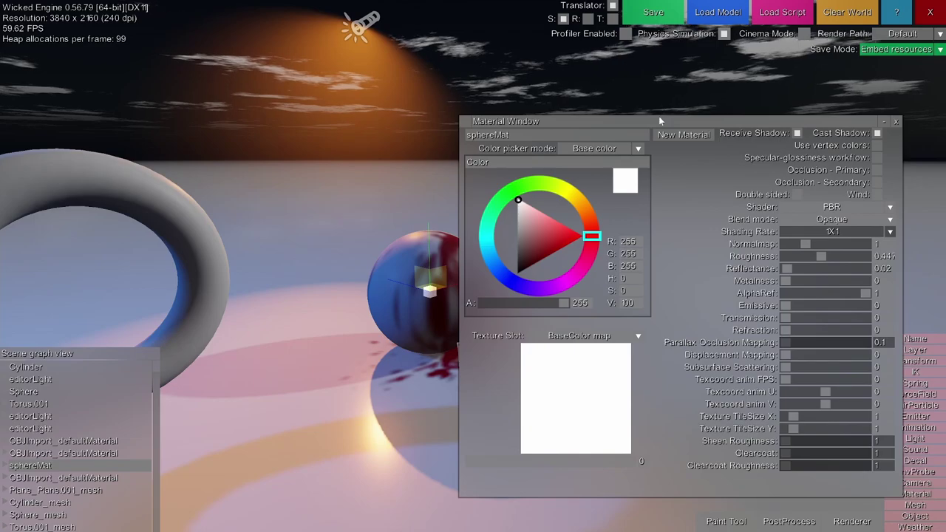
pyautogui.click(897, 123)
pyautogui.moveTo(809, 155); pyautogui.dragTo(782, 154)
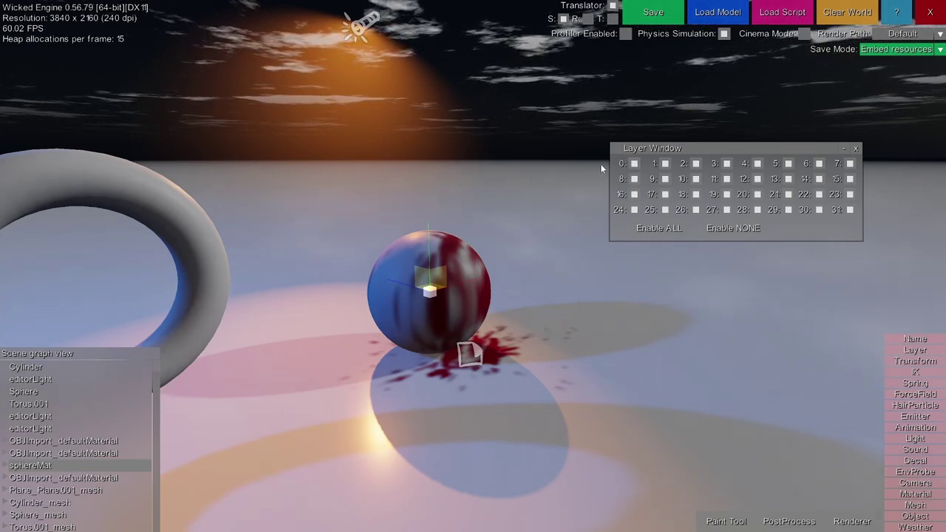
# Disable layer 0 of the sphereMat material to exclude the sphere from the decal.
pyautogui.click(634, 165)
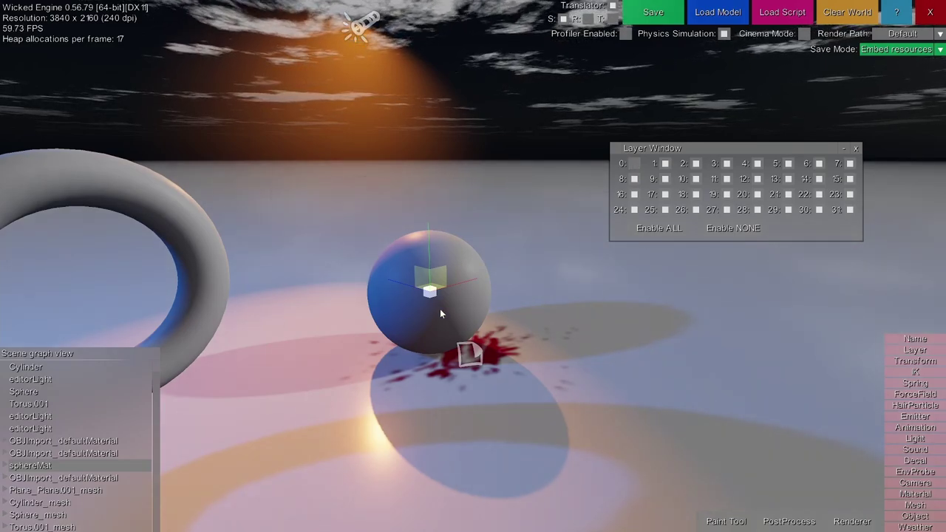
pyautogui.moveTo(467, 352); pyautogui.dragTo(611, 299, button='middle')
pyautogui.press('d')
pyautogui.press('a')
pyautogui.press('s')
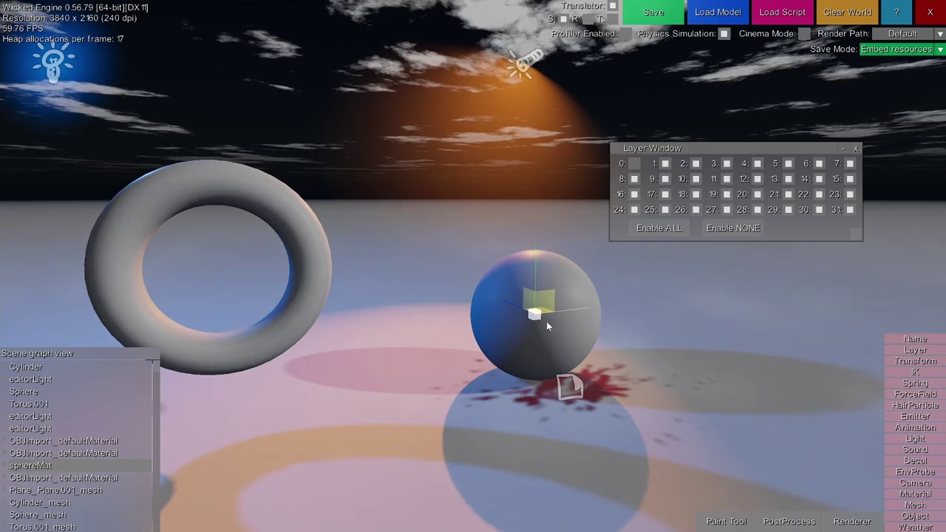
pyautogui.moveTo(535, 281); pyautogui.dragTo(569, 311, button='right')
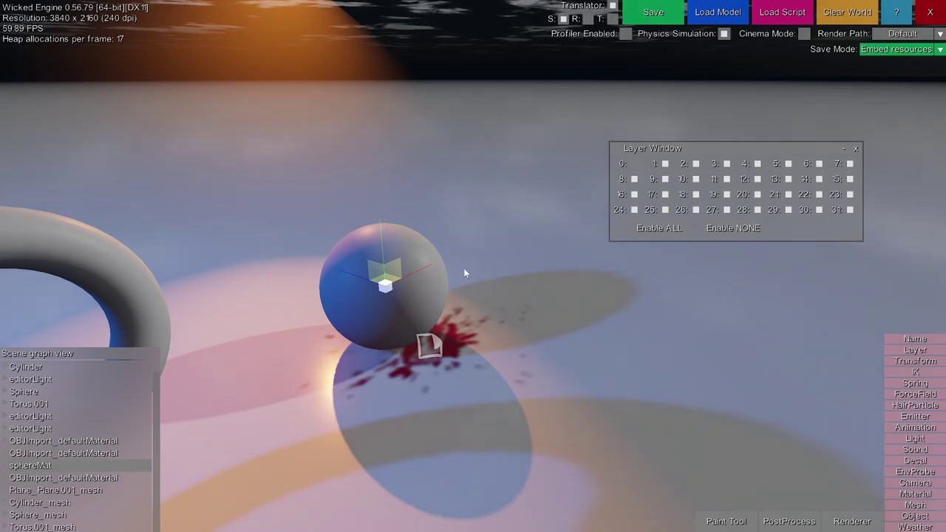
# Select the decal, change the translator from scaling to translation, and shift the decal slightly along the ground beneath the sphere.
pyautogui.click(429, 344)
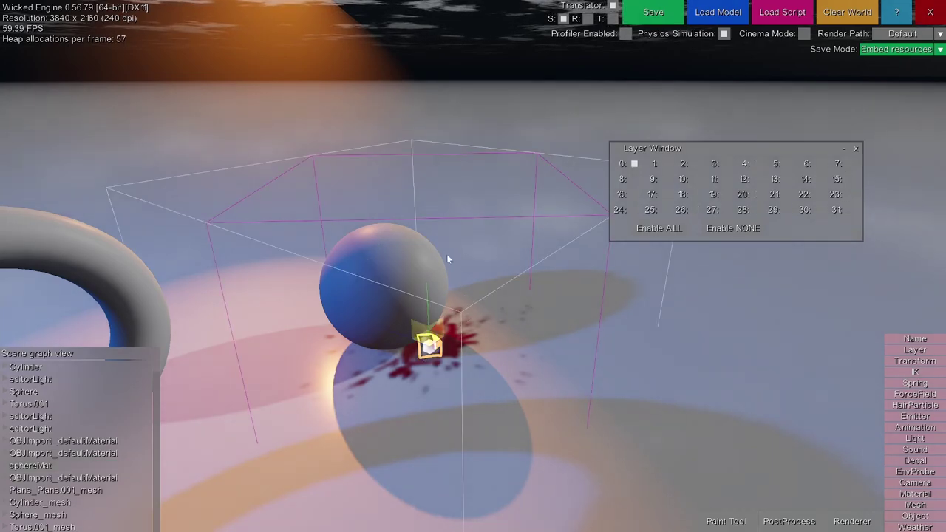
pyautogui.click(613, 22)
pyautogui.moveTo(549, 159); pyautogui.dragTo(514, 198, button='middle')
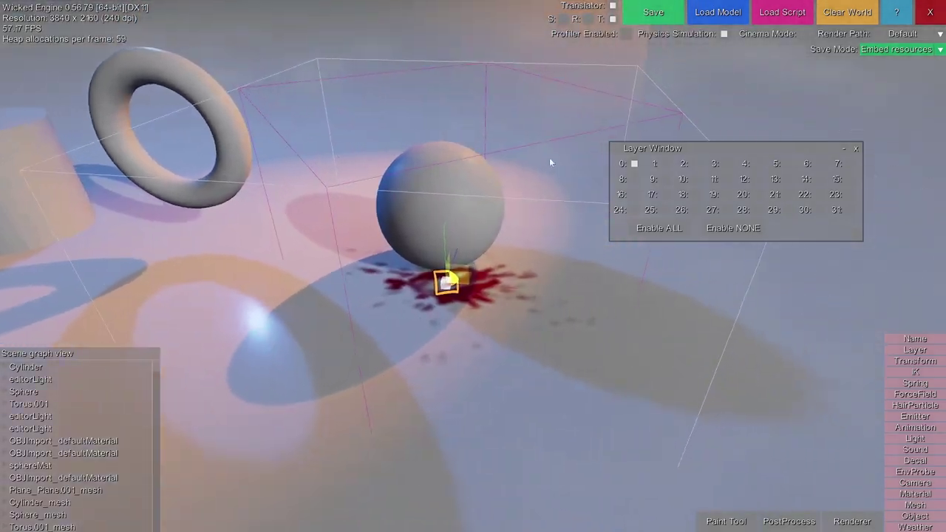
pyautogui.moveTo(460, 278)
pyautogui.mouseDown()
pyautogui.moveTo(436, 242)
pyautogui.moveTo(422, 338)
pyautogui.moveTo(511, 244)
pyautogui.moveTo(353, 256)
pyautogui.moveTo(232, 229)
pyautogui.moveTo(100, 244)
pyautogui.moveTo(259, 251)
pyautogui.moveTo(92, 221)
pyautogui.moveTo(222, 257)
pyautogui.moveTo(81, 249)
pyautogui.moveTo(420, 285)
pyautogui.moveTo(469, 275)
pyautogui.moveTo(459, 267)
pyautogui.moveTo(447, 279)
pyautogui.mouseUp()
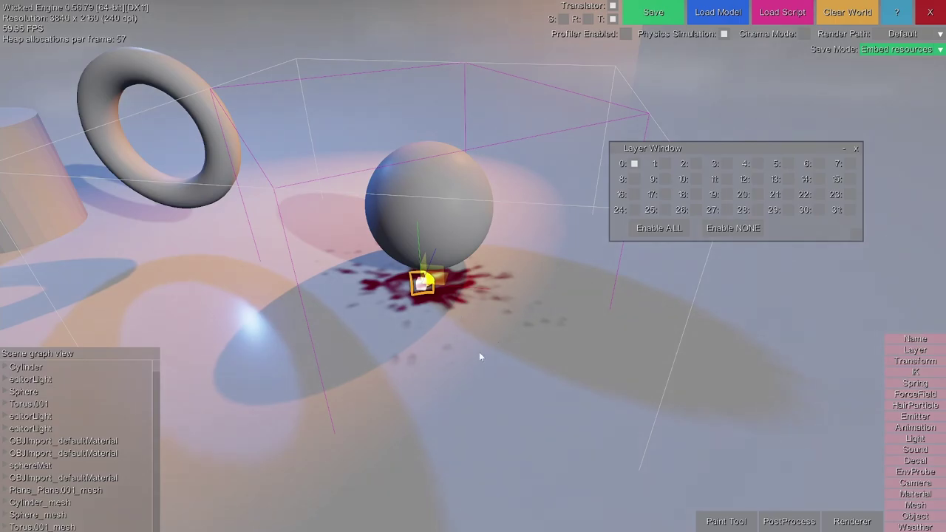
# Select the sphere and examine its surface and the orange spotlight above it from several angles.
pyautogui.press('a')
pyautogui.moveTo(446, 330); pyautogui.dragTo(517, 269, button='middle')
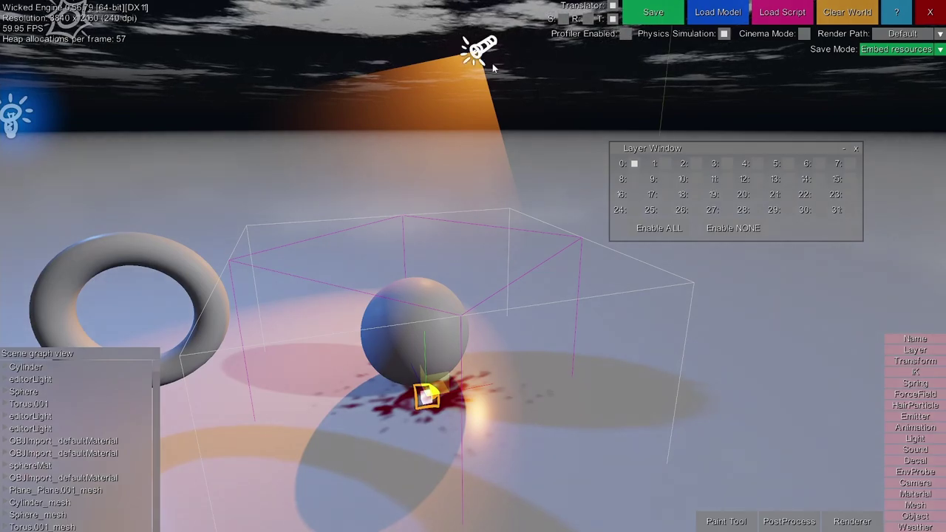
pyautogui.press('d')
pyautogui.moveTo(476, 151)
pyautogui.mouseDown(button='middle')
pyautogui.moveTo(366, 152)
pyautogui.moveTo(416, 204)
pyautogui.moveTo(473, 161)
pyautogui.mouseUp(button='middle')
pyautogui.press('a')
pyautogui.moveTo(477, 170); pyautogui.dragTo(516, 371, button='right')
pyautogui.click(452, 335)
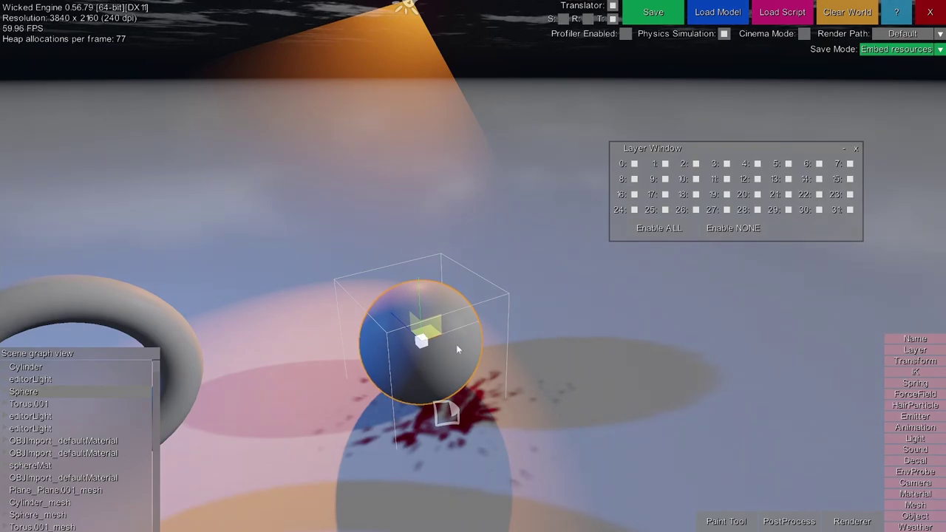
pyautogui.moveTo(457, 346); pyautogui.dragTo(459, 254, button='middle')
pyautogui.moveTo(499, 330); pyautogui.dragTo(499, 109, button='middle')
pyautogui.press('d')
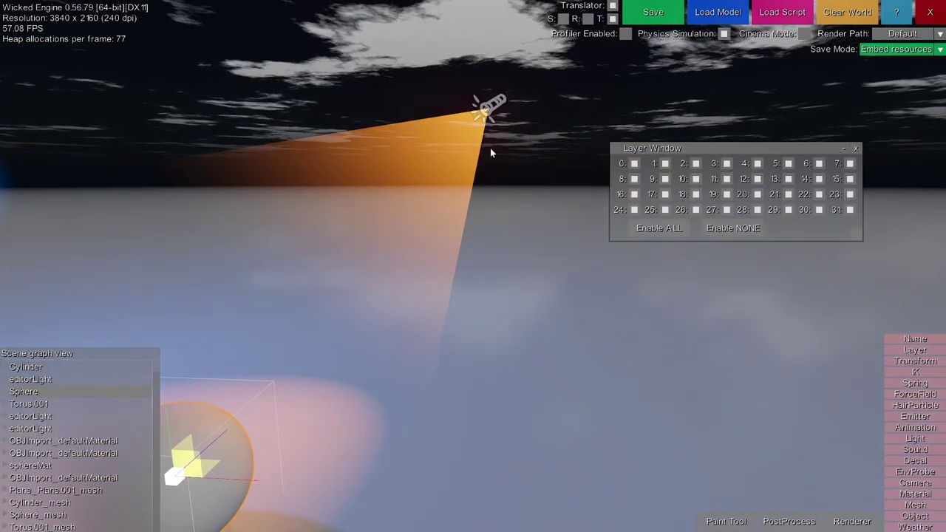
pyautogui.moveTo(490, 148); pyautogui.dragTo(477, 115, button='middle')
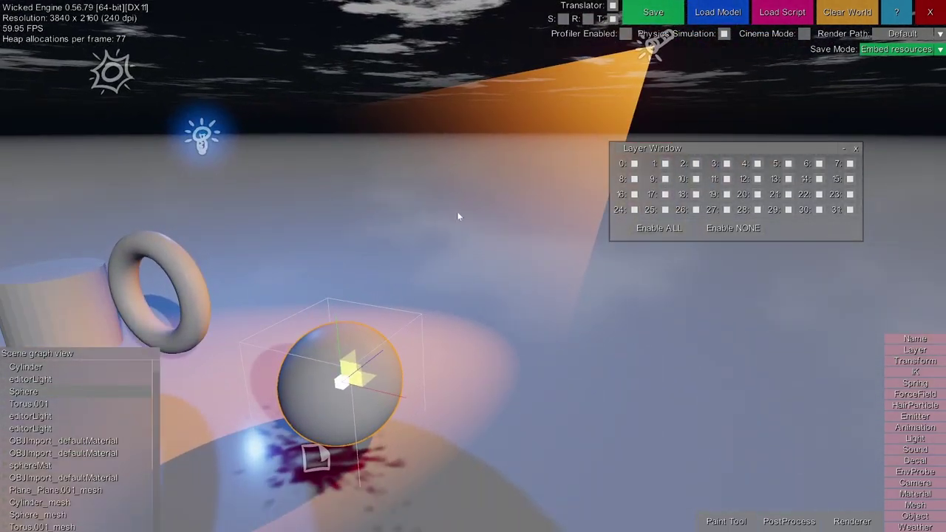
pyautogui.press('s')
pyautogui.moveTo(520, 159); pyautogui.dragTo(560, 164, button='middle')
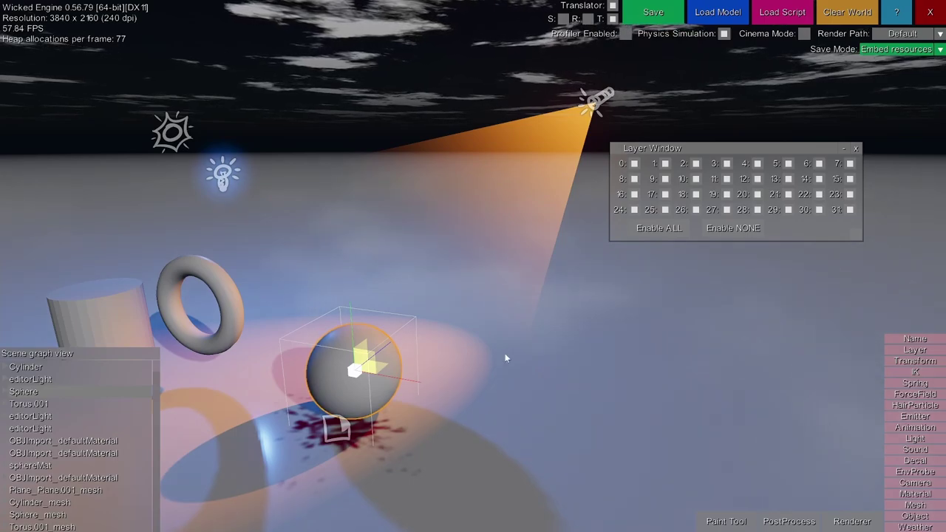
# Select the orange spotlight, disable all of its layers and enable only layer 2.
pyautogui.click(596, 105)
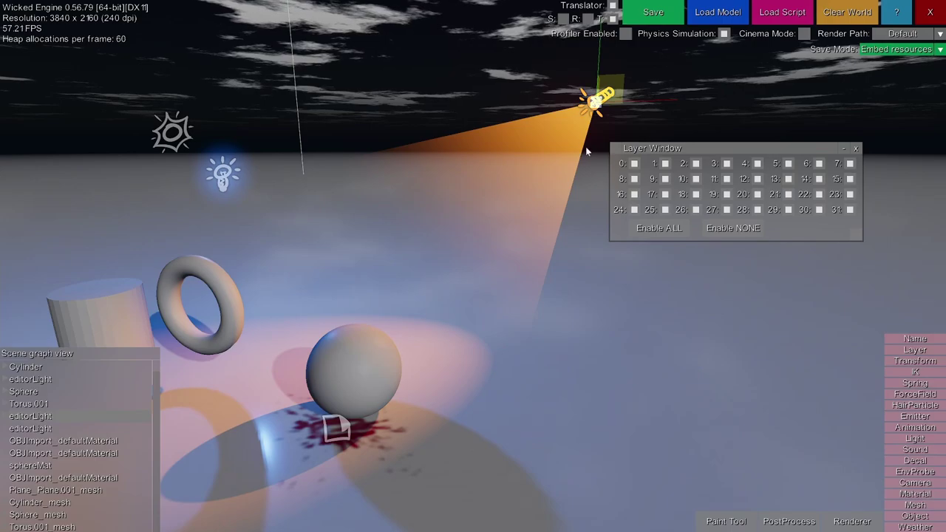
pyautogui.click(728, 229)
pyautogui.moveTo(435, 262); pyautogui.dragTo(429, 252, button='middle')
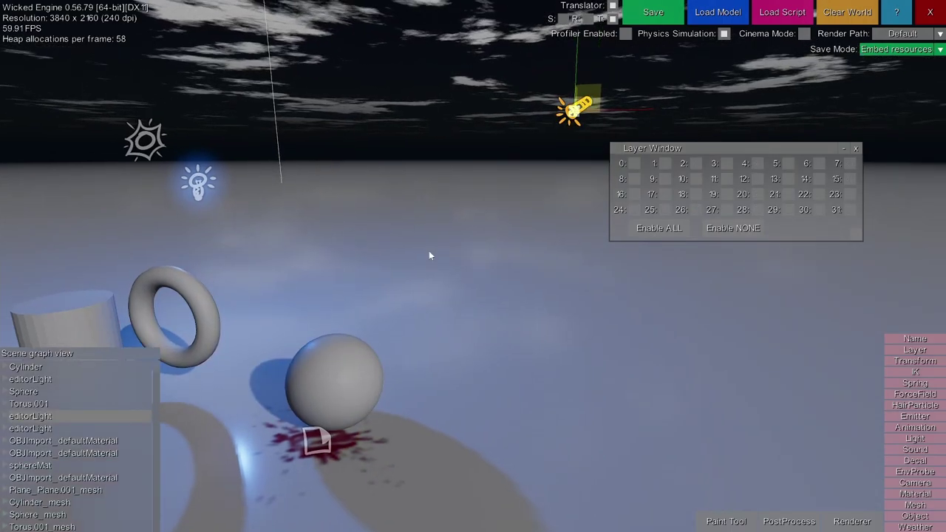
pyautogui.moveTo(485, 165); pyautogui.dragTo(485, 160, button='right')
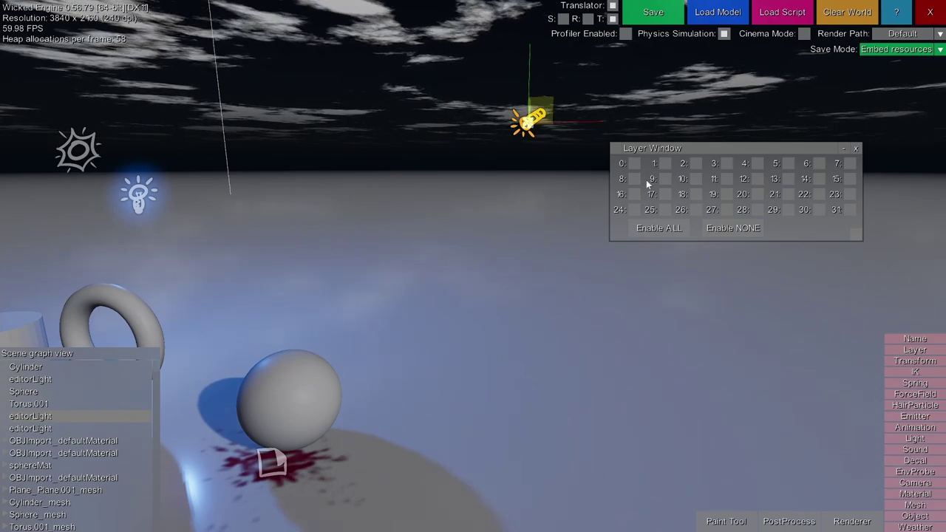
pyautogui.click(697, 163)
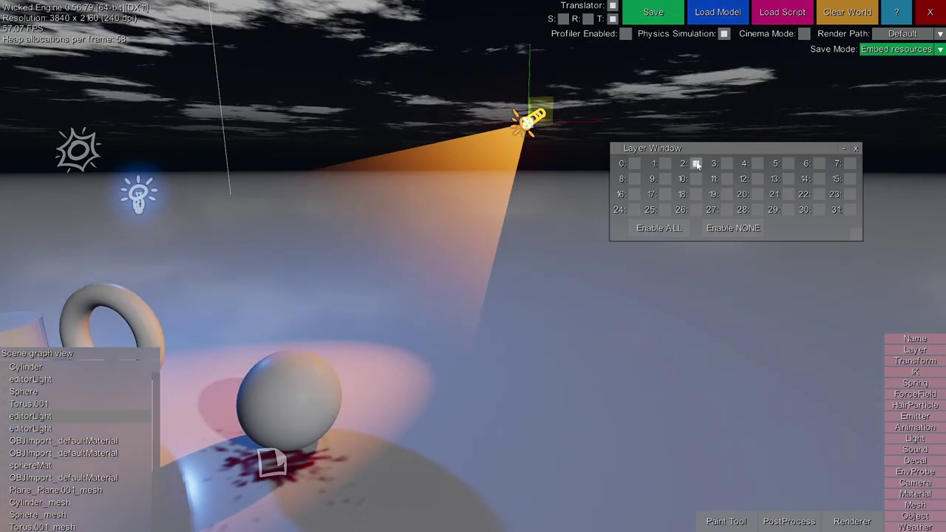
# Examine how the orange spotlight illuminates the sphere and the ground from several angles.
pyautogui.moveTo(532, 309); pyautogui.dragTo(265, 366, button='right')
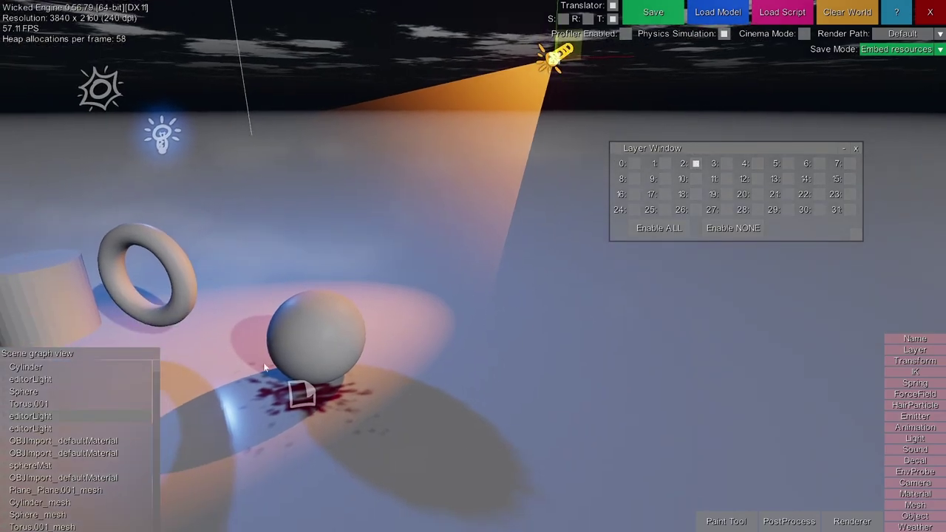
pyautogui.moveTo(484, 220); pyautogui.dragTo(260, 300, button='right')
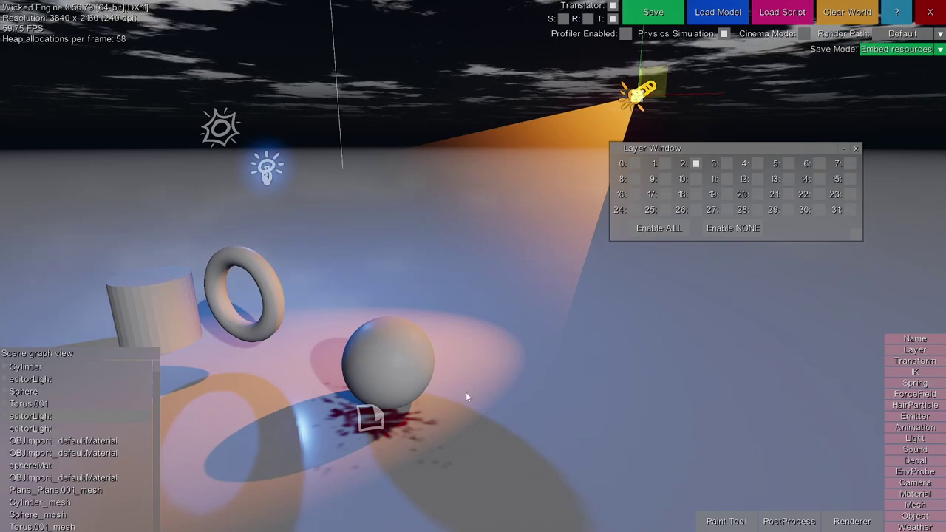
pyautogui.moveTo(350, 335); pyautogui.dragTo(378, 346, button='right')
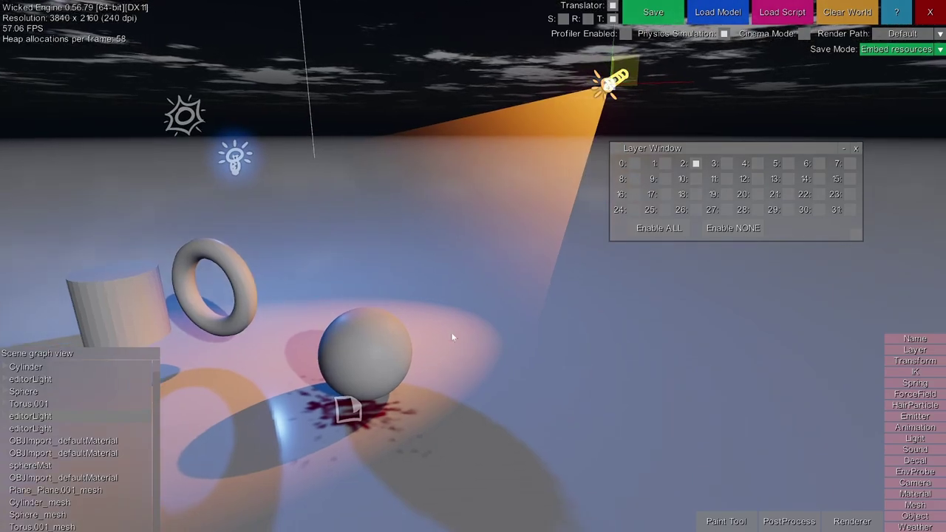
pyautogui.moveTo(451, 334); pyautogui.dragTo(491, 348, button='middle')
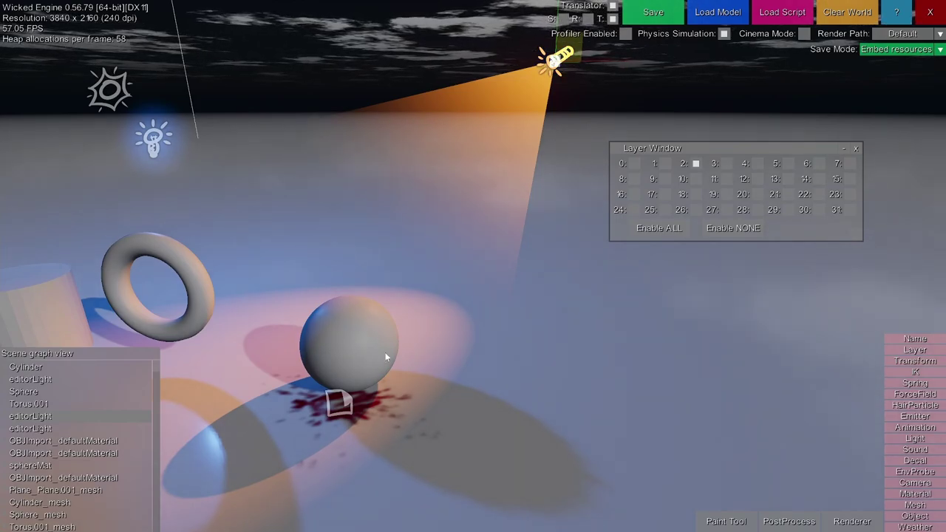
pyautogui.press('d')
pyautogui.moveTo(346, 319); pyautogui.dragTo(303, 333, button='middle')
pyautogui.press('d')
pyautogui.moveTo(453, 312); pyautogui.dragTo(466, 259, button='middle')
pyautogui.press('a')
pyautogui.moveTo(363, 281); pyautogui.dragTo(377, 318, button='middle')
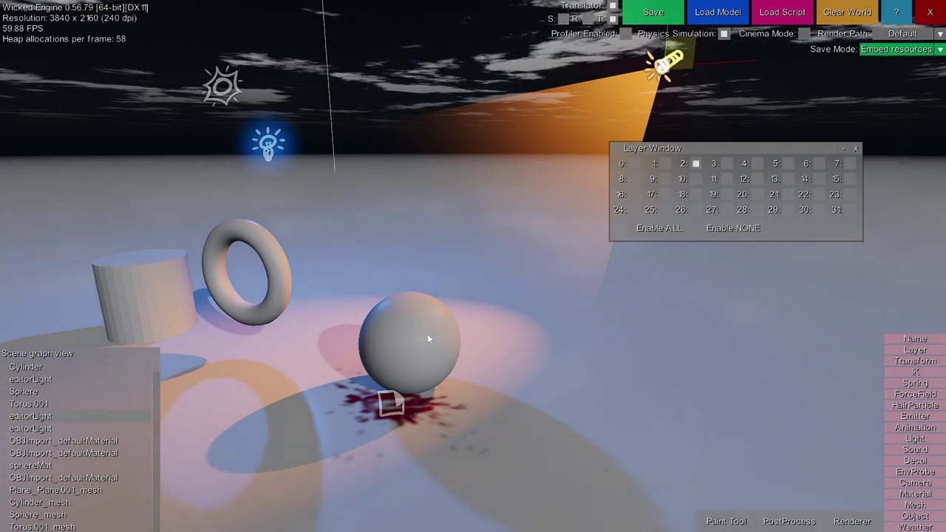
# Select the sphereMat material in the scene graph and disable its layer 2 to exclude it from the spotlight.
pyautogui.click(45, 462)
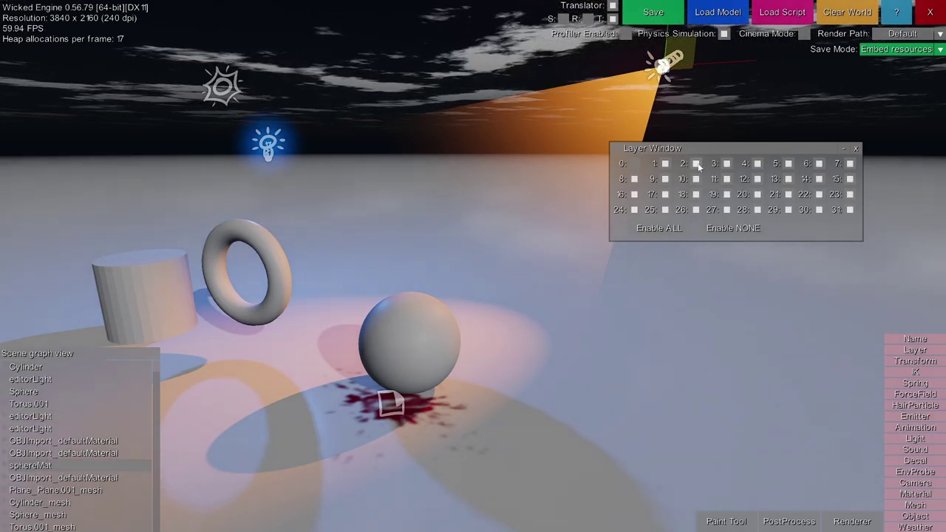
pyautogui.press('w')
pyautogui.moveTo(615, 334); pyautogui.dragTo(500, 371, button='middle')
pyautogui.press('d')
pyautogui.press('a')
pyautogui.press('s')
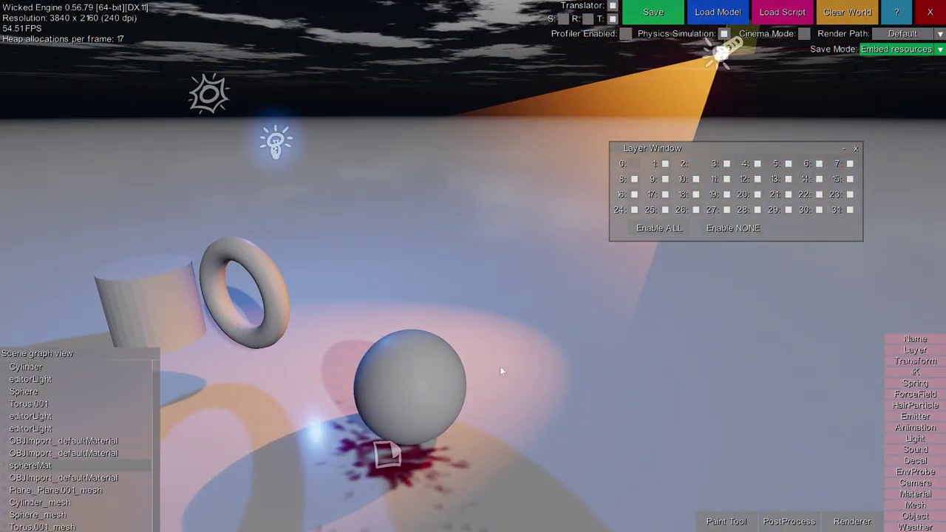
pyautogui.press('a')
pyautogui.moveTo(435, 396); pyautogui.dragTo(474, 388, button='middle')
pyautogui.press('d')
pyautogui.press('a')
pyautogui.press('s')
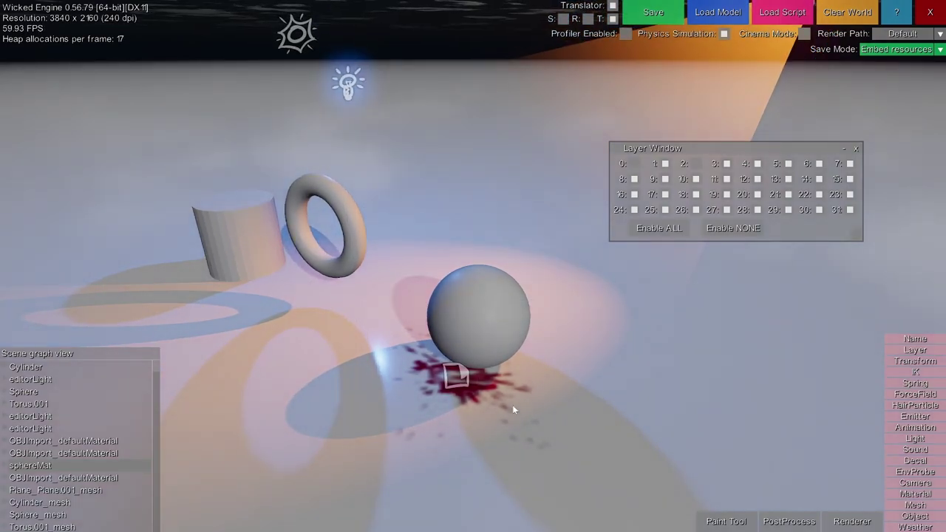
pyautogui.click(429, 392)
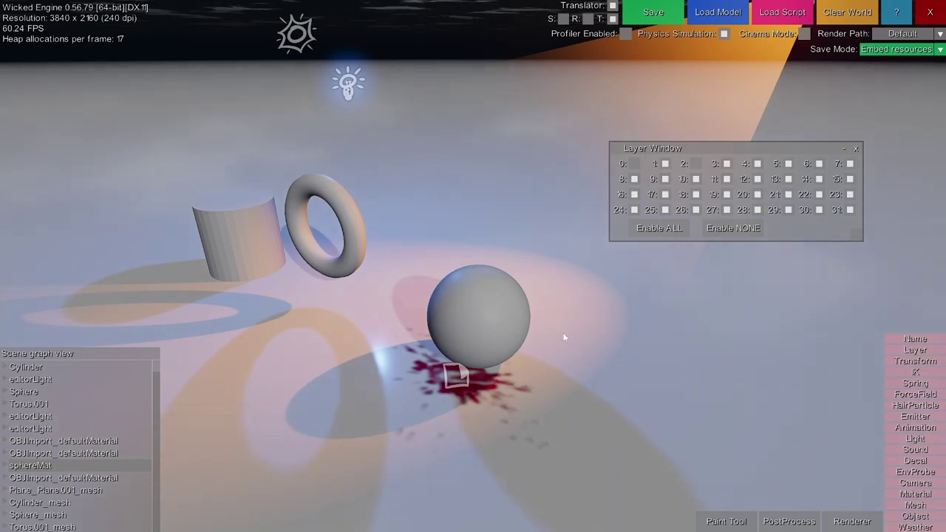
# Select the sphere and open its material settings, keeping the sphere visible beside the window.
pyautogui.click(479, 305)
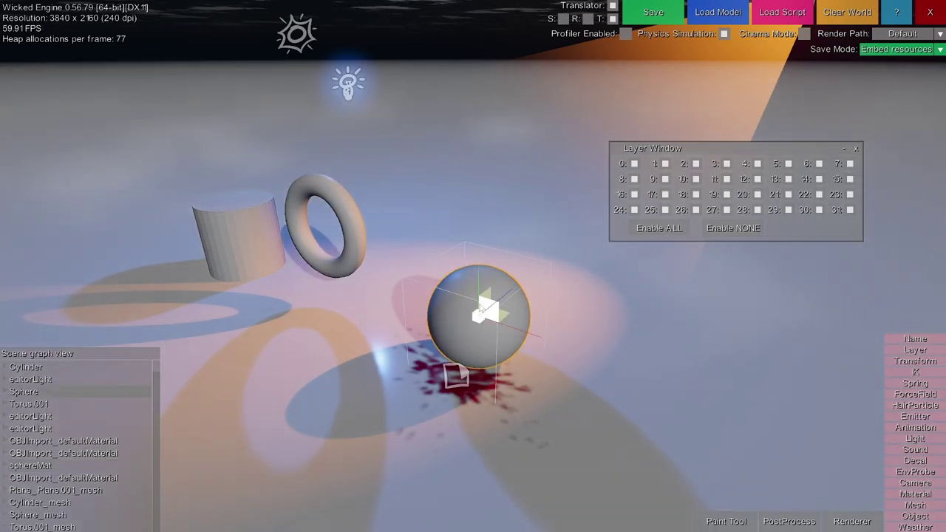
pyautogui.click(915, 494)
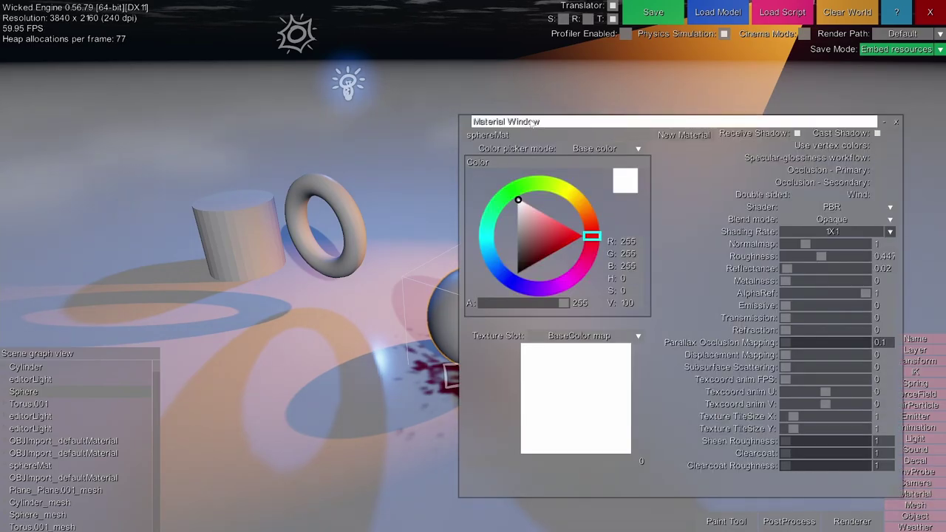
pyautogui.moveTo(526, 121); pyautogui.dragTo(530, 105)
pyautogui.moveTo(365, 220); pyautogui.dragTo(443, 226, button='middle')
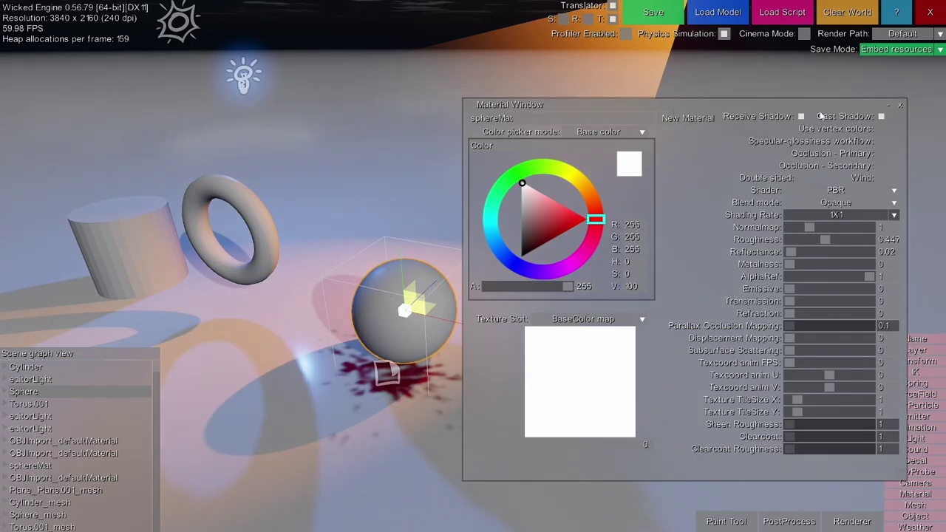
# Toggle shadow casting of the sphereMat material off and back on to compare, and close the material settings.
pyautogui.click(882, 116)
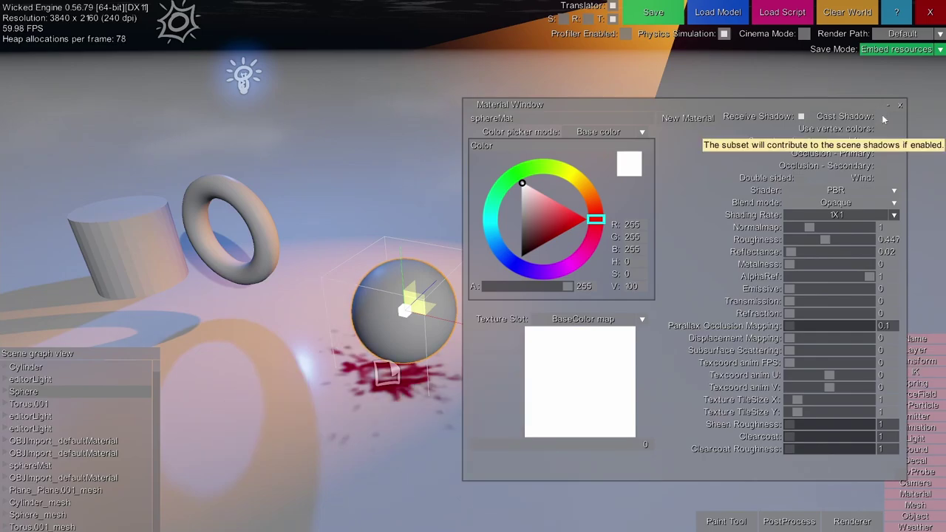
pyautogui.click(882, 116)
pyautogui.click(882, 116)
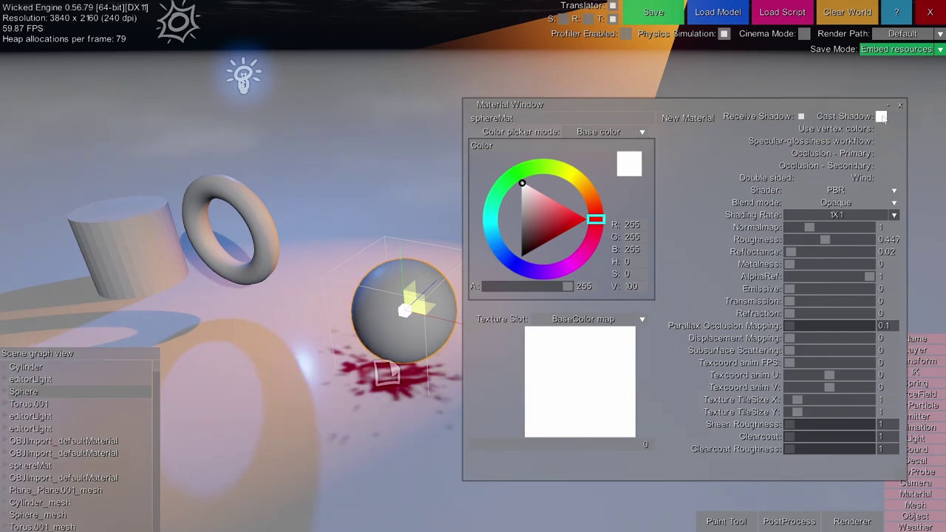
pyautogui.click(882, 116)
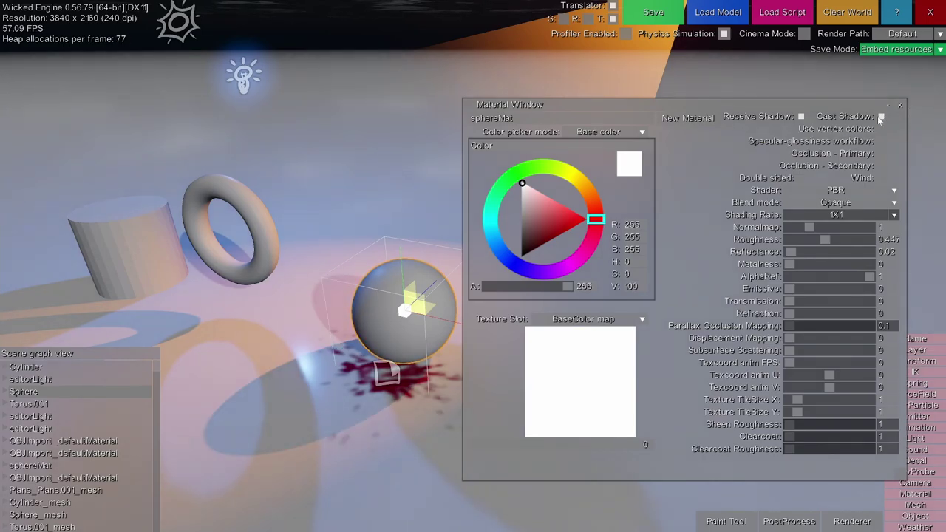
pyautogui.click(901, 106)
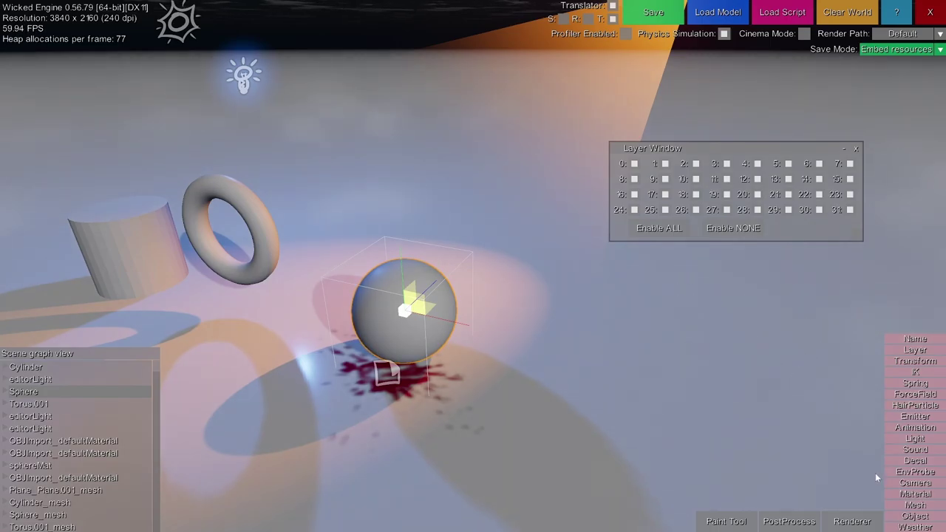
# Open the environment probe settings and aim the camera above the torus and sphere.
pyautogui.click(910, 472)
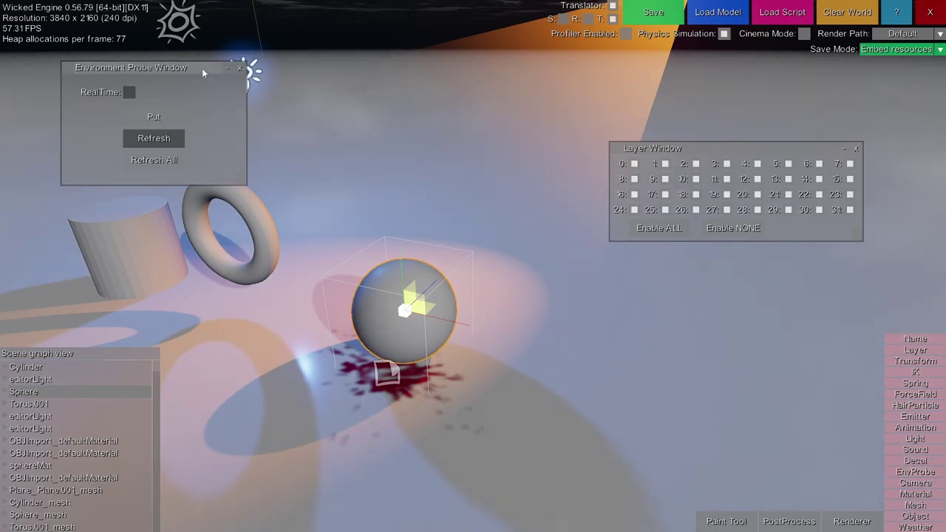
pyautogui.moveTo(202, 73); pyautogui.dragTo(196, 90)
pyautogui.moveTo(196, 90); pyautogui.dragTo(176, 52, button='middle')
pyautogui.press('w')
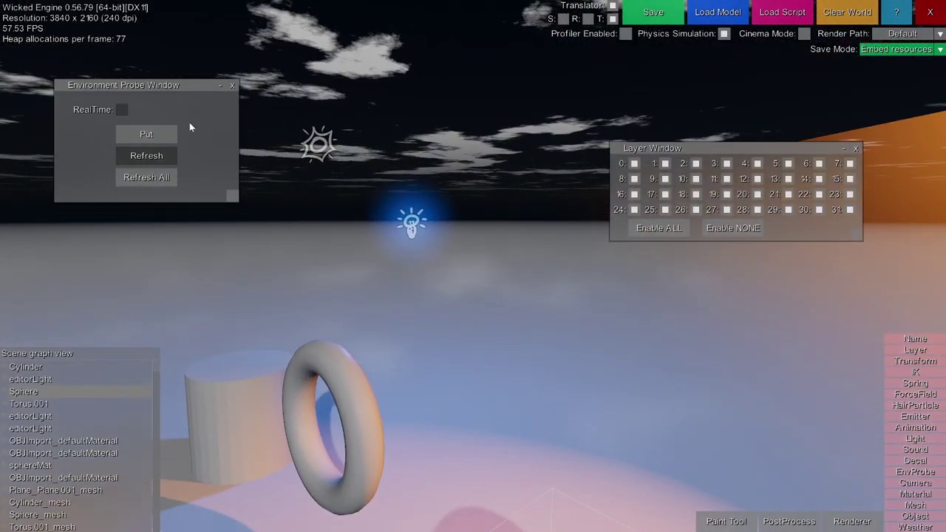
# Place an environment probe above the sphere and inspect its reflections from another angle.
pyautogui.click(147, 134)
pyautogui.moveTo(148, 135); pyautogui.dragTo(170, 148, button='right')
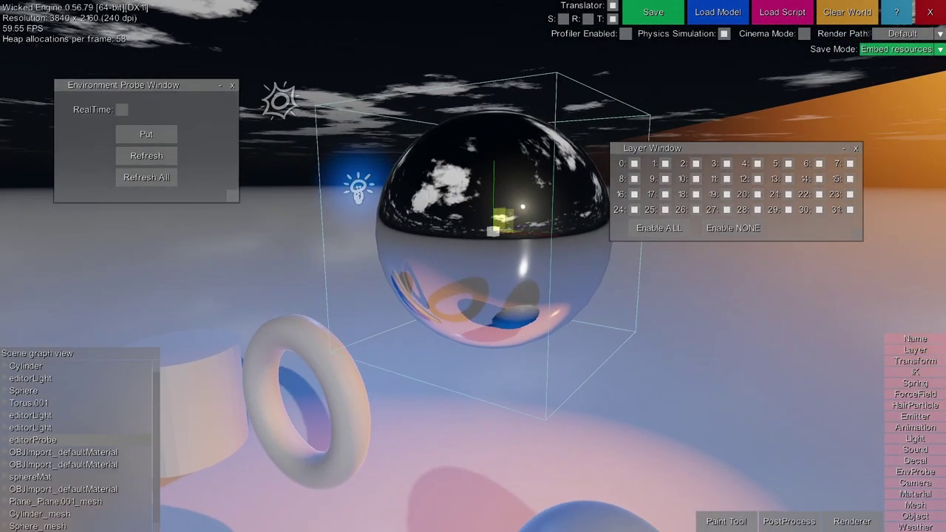
pyautogui.moveTo(170, 148); pyautogui.dragTo(277, 173, button='middle')
pyautogui.press('s')
pyautogui.press('d')
pyautogui.press('w')
pyautogui.press('a')
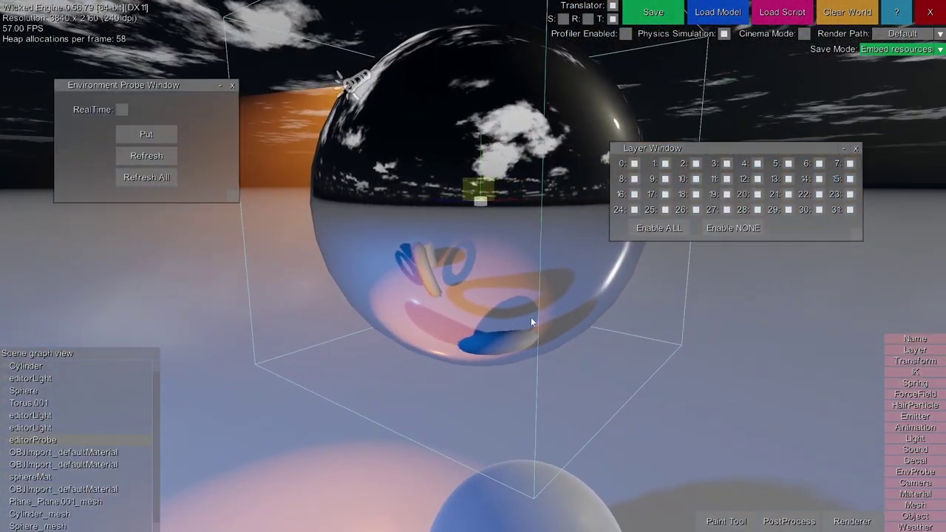
# Turn on real-time updating for the environment probe while viewing it together with the torus, cylinder and sphere.
pyautogui.press('a')
pyautogui.moveTo(531, 323); pyautogui.dragTo(658, 331, button='middle')
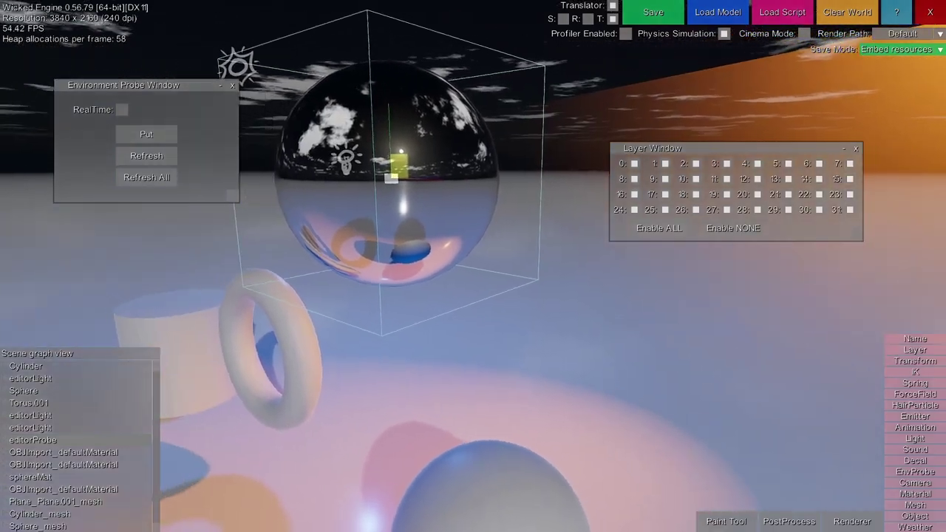
pyautogui.press('s')
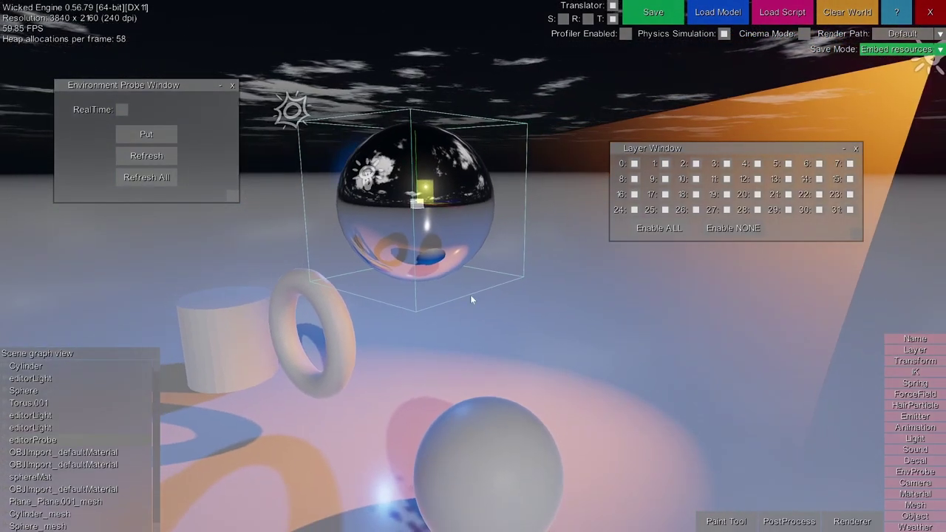
pyautogui.click(121, 108)
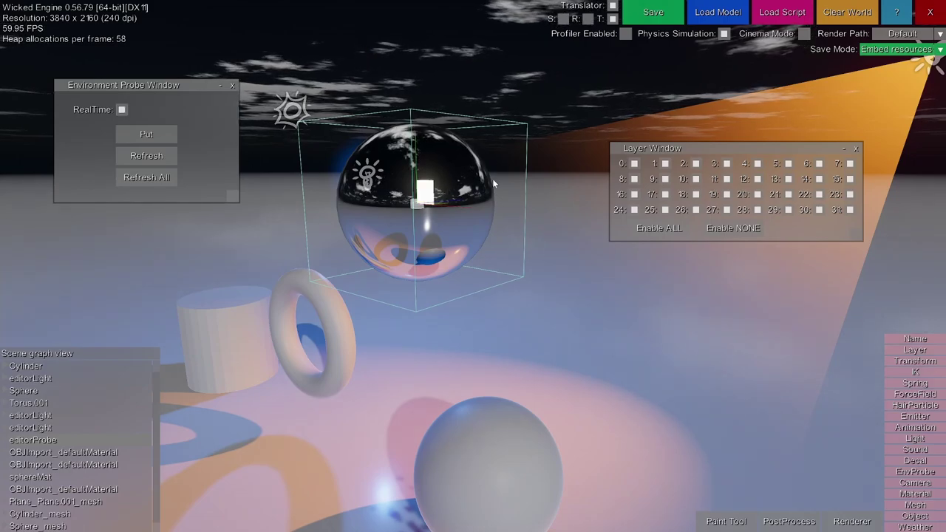
# Examine the real-time reflections of the sky and scene objects on the environment probe, up close and from a distance.
pyautogui.moveTo(444, 212); pyautogui.dragTo(311, 179, button='middle')
pyautogui.press('a')
pyautogui.press('w')
pyautogui.press('s')
pyautogui.press('s')
pyautogui.press('w')
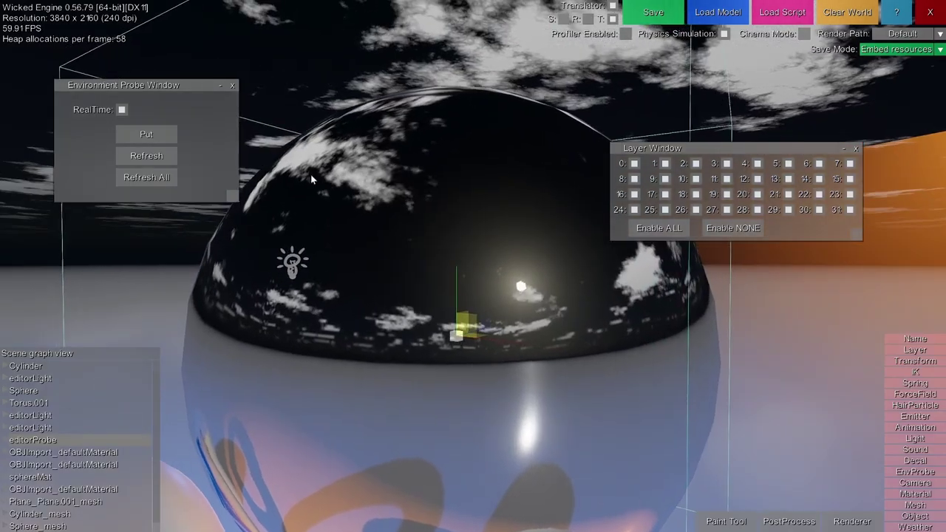
pyautogui.press('s')
pyautogui.moveTo(386, 174); pyautogui.dragTo(499, 332, button='middle')
pyautogui.press('d')
pyautogui.press('w')
pyautogui.press('a')
pyautogui.press('s')
pyautogui.press('s')
# Select the matte sphere and move it up off the ground beside the environment probe.
pyautogui.rightClick(525, 434)
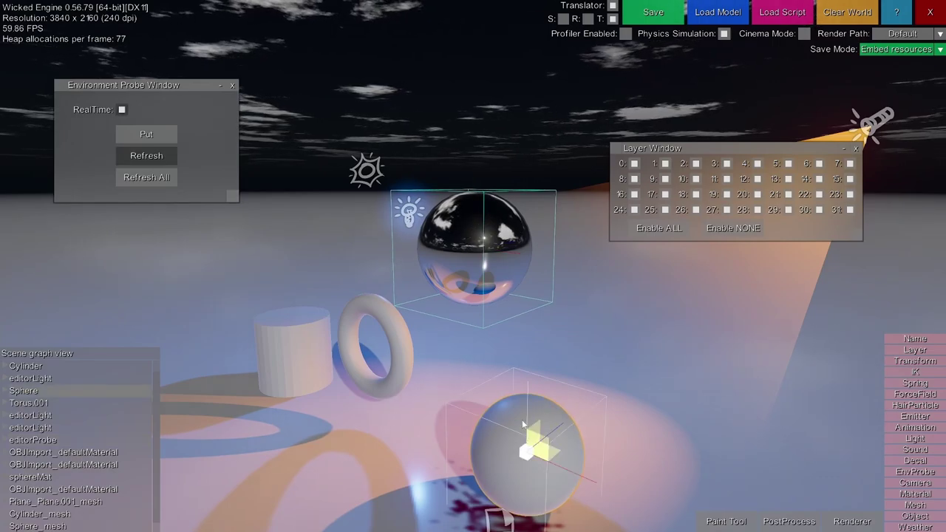
pyautogui.moveTo(524, 425); pyautogui.dragTo(546, 405, button='middle')
pyautogui.press('a')
pyautogui.moveTo(553, 401); pyautogui.dragTo(620, 359)
# Examine the raised sphere's reflection in the environment probe from several angles and distances.
pyautogui.press('w')
pyautogui.press('a')
pyautogui.moveTo(590, 361); pyautogui.dragTo(666, 388, button='middle')
pyautogui.press('a')
pyautogui.press('w')
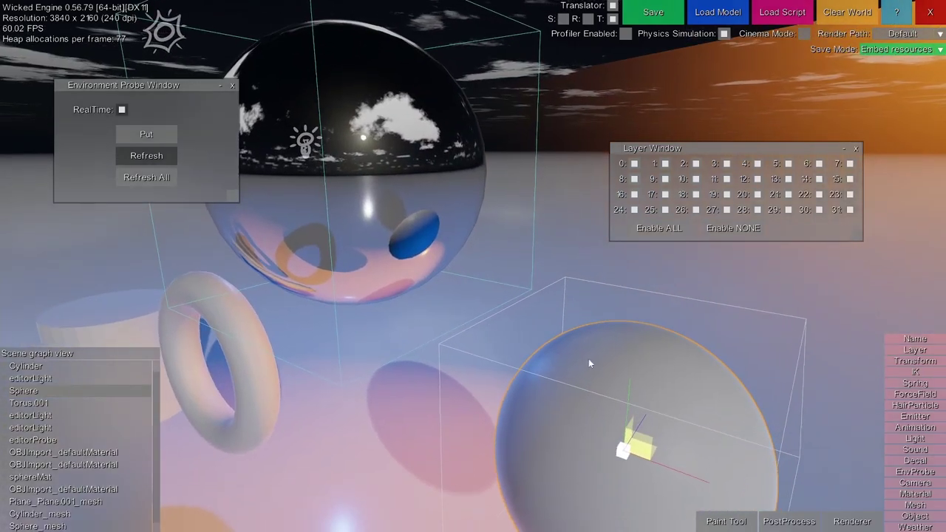
pyautogui.press('s')
pyautogui.moveTo(598, 406); pyautogui.dragTo(610, 405, button='middle')
pyautogui.press('s')
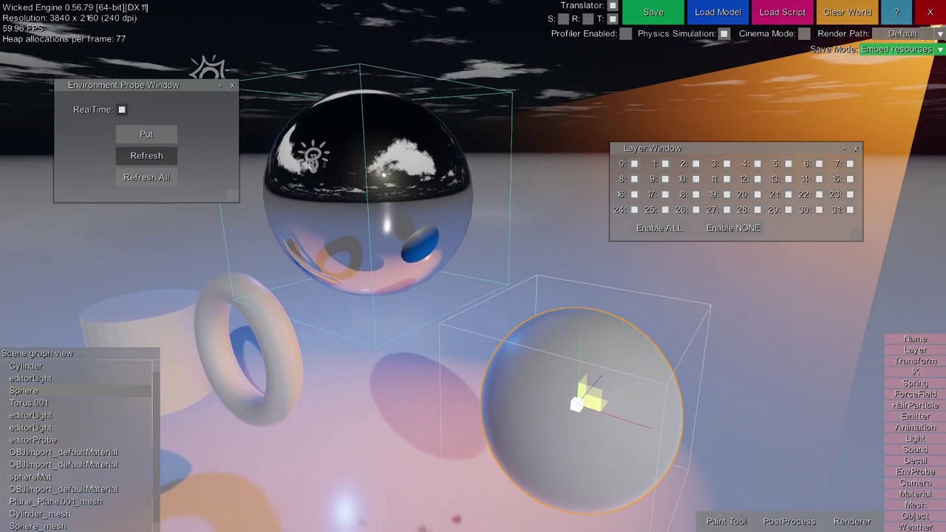
pyautogui.press('s')
pyautogui.moveTo(620, 192); pyautogui.dragTo(643, 198, button='middle')
pyautogui.press('w')
pyautogui.moveTo(274, 235); pyautogui.dragTo(231, 223, button='middle')
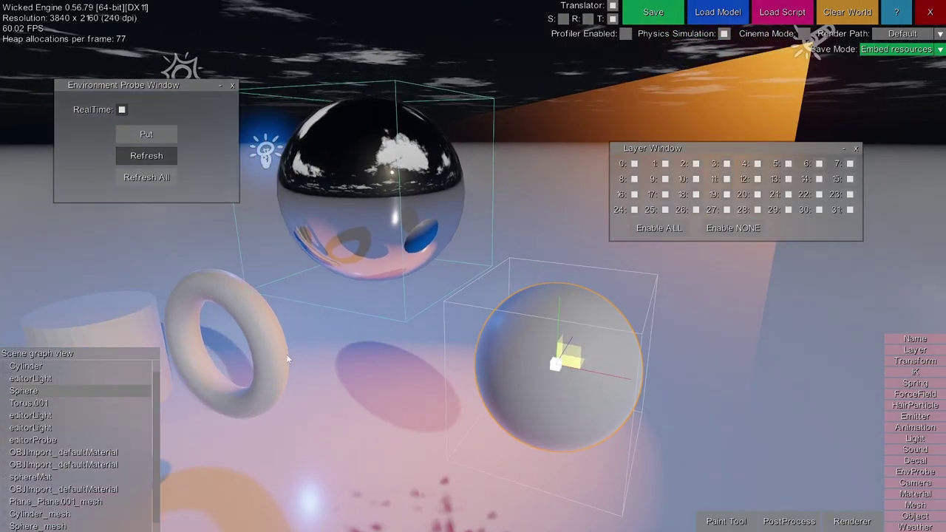
pyautogui.press('a')
pyautogui.moveTo(365, 259); pyautogui.dragTo(465, 259, button='middle')
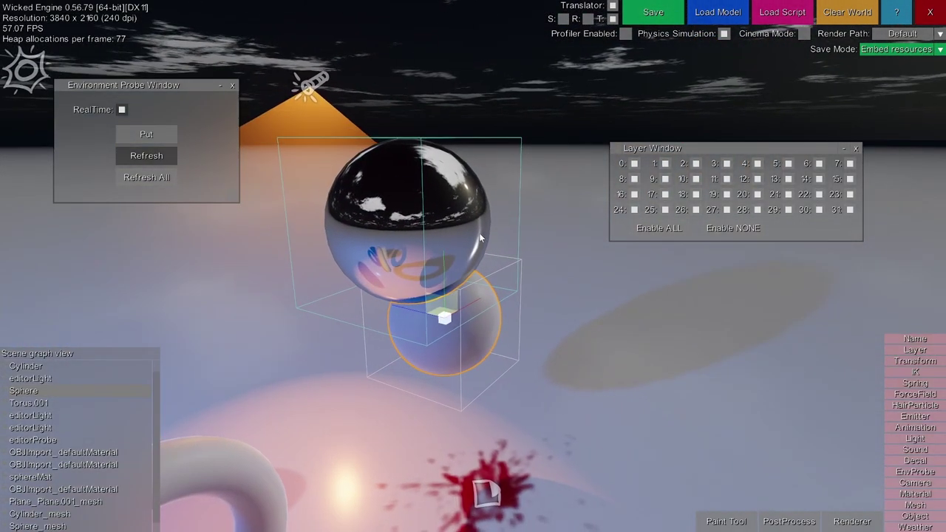
pyautogui.press('w')
pyautogui.press('d')
pyautogui.moveTo(416, 226); pyautogui.dragTo(332, 215, button='middle')
pyautogui.press('d')
pyautogui.press('s')
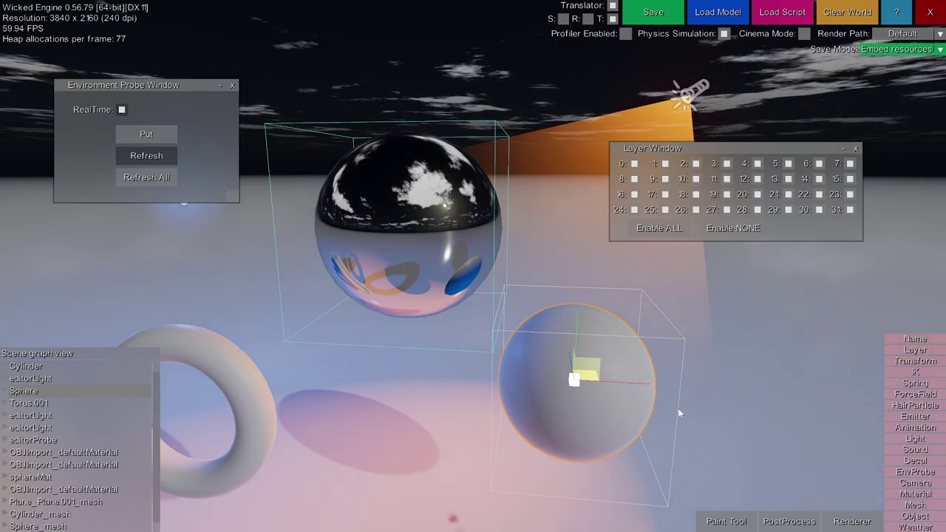
# Exclude layer 10 from the environment probe and assign the matte sphere to layer 10 only.
pyautogui.click(393, 185)
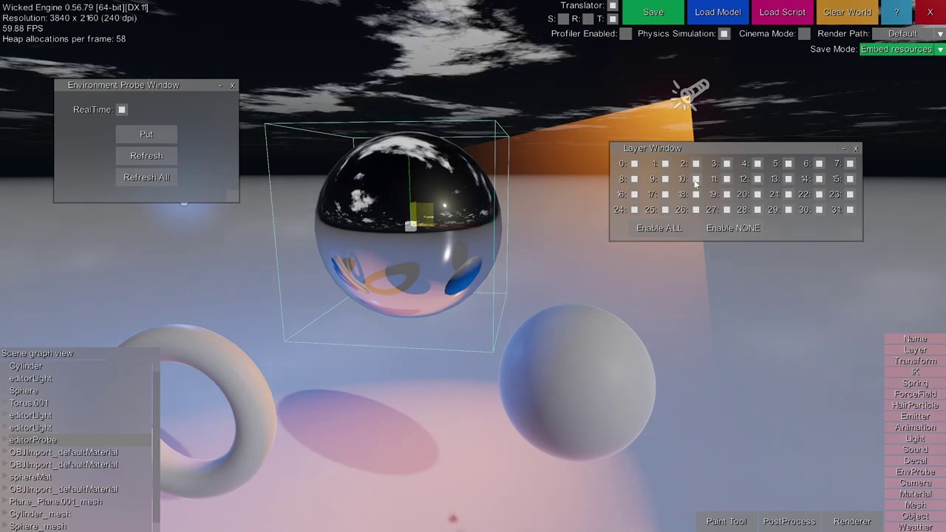
pyautogui.click(696, 180)
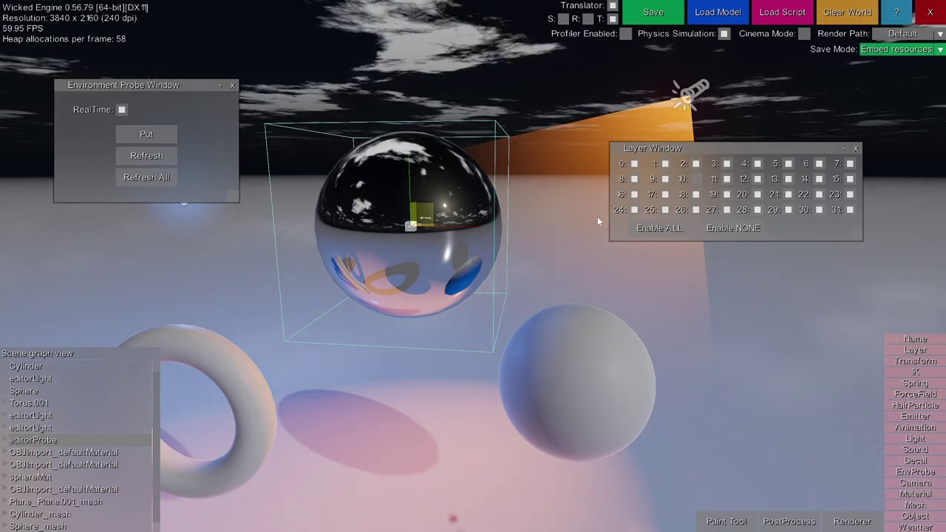
pyautogui.click(545, 368)
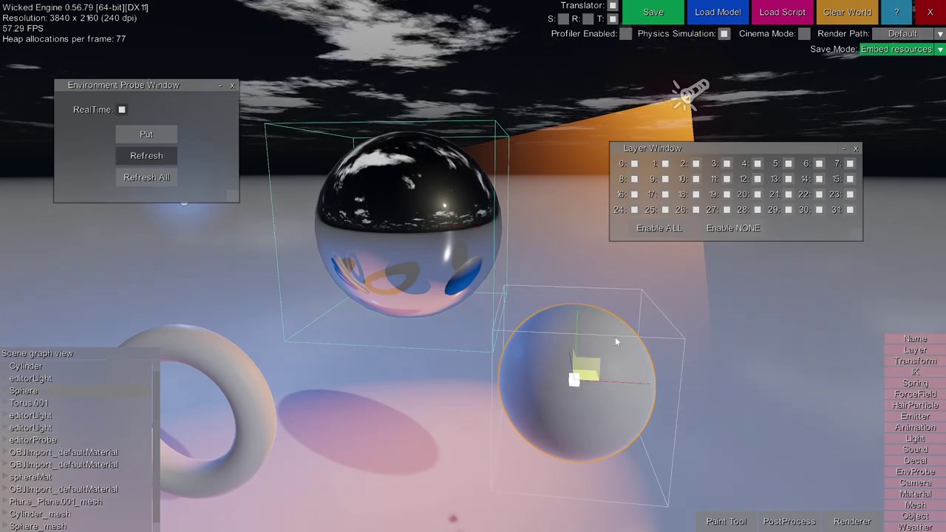
pyautogui.click(732, 229)
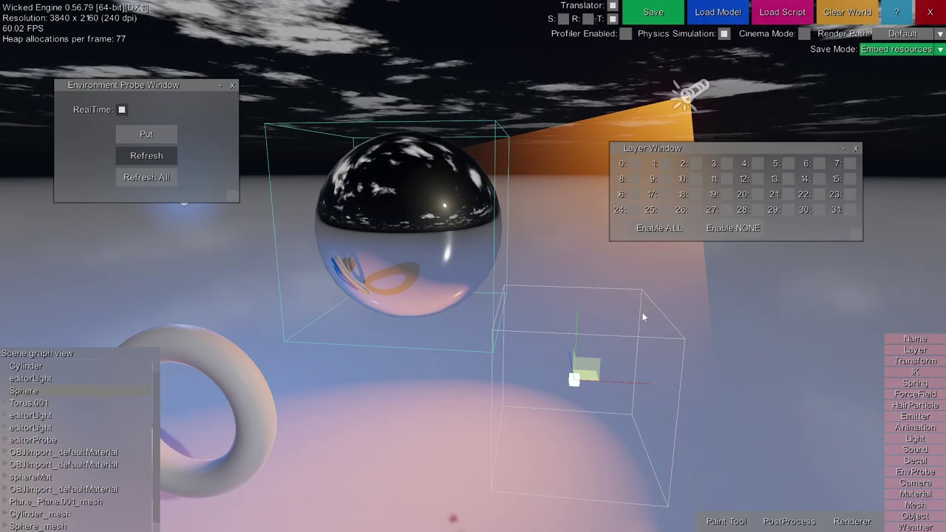
pyautogui.click(697, 179)
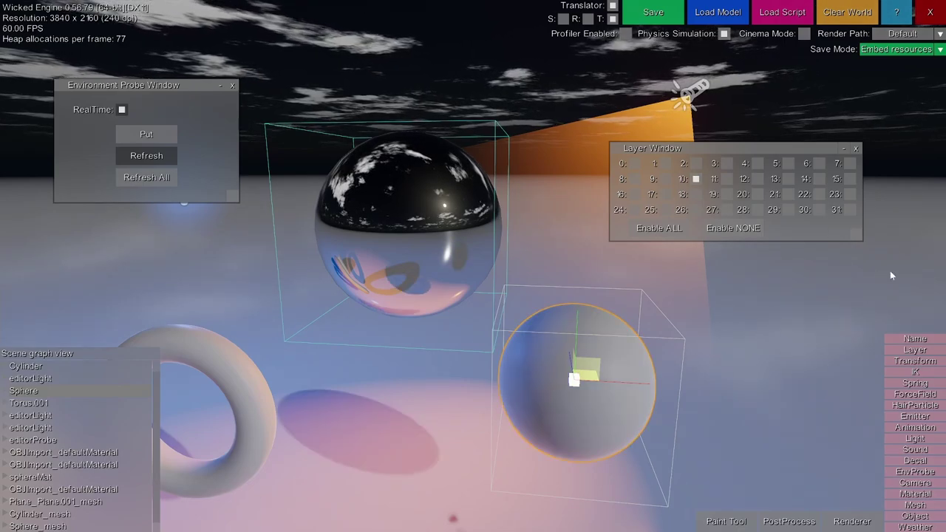
# Check the environment probe's reflections from several angles for the layer 10 sphere, and shift the sphere beside it.
pyautogui.moveTo(688, 373); pyautogui.dragTo(740, 400, button='middle')
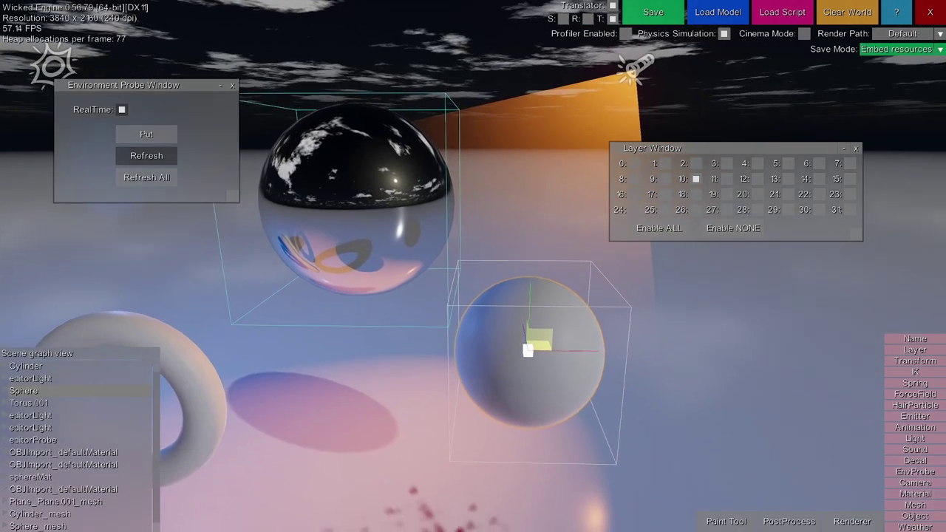
pyautogui.press('a')
pyautogui.moveTo(584, 292); pyautogui.dragTo(616, 285, button='middle')
pyautogui.press('d')
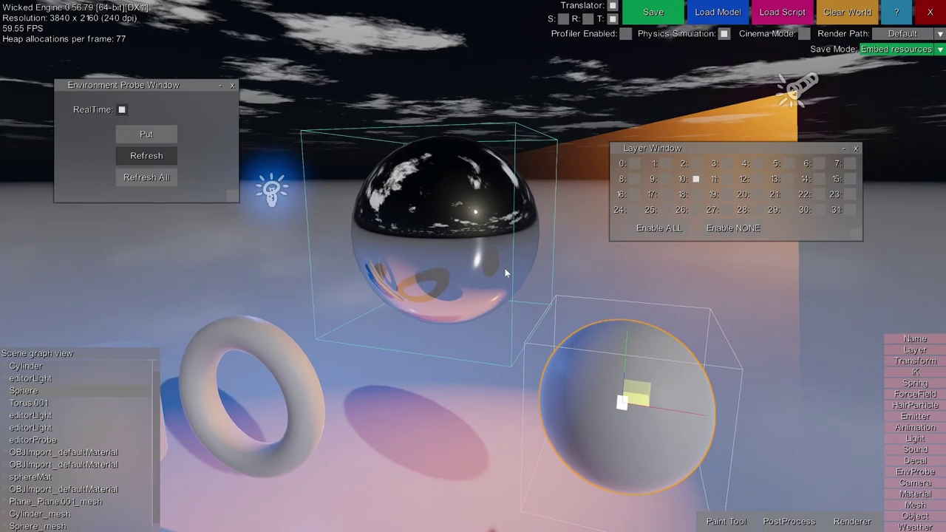
pyautogui.press('d')
pyautogui.moveTo(508, 273); pyautogui.dragTo(519, 288, button='middle')
pyautogui.press('a')
pyautogui.press('s')
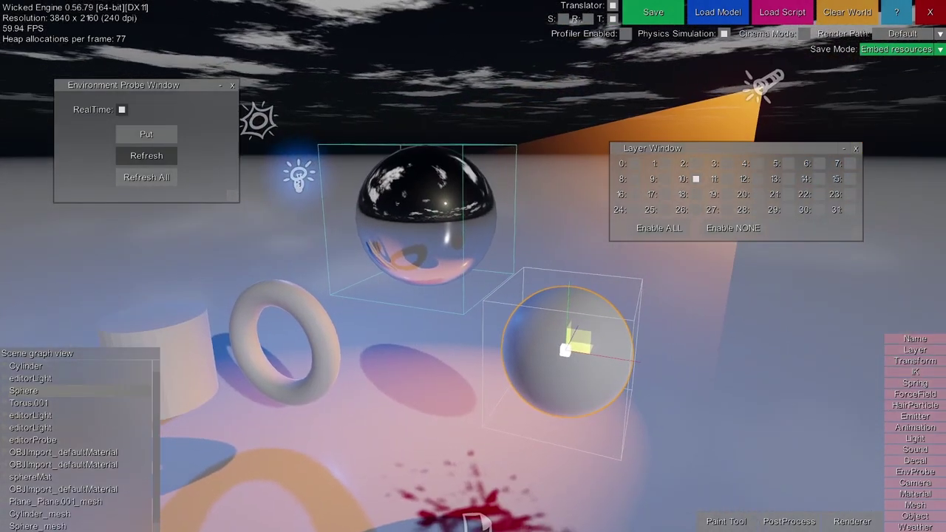
pyautogui.moveTo(581, 346); pyautogui.dragTo(611, 355)
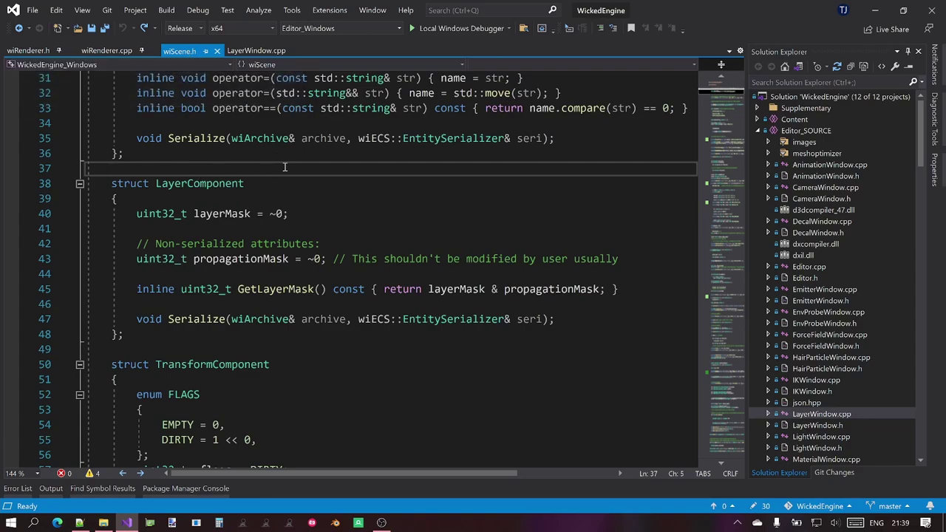
# Switch to Visual Studio and examine the LayerComponent struct and its layerMask declaration in wiScene.h.
pyautogui.click(204, 183)
pyautogui.moveTo(228, 183)
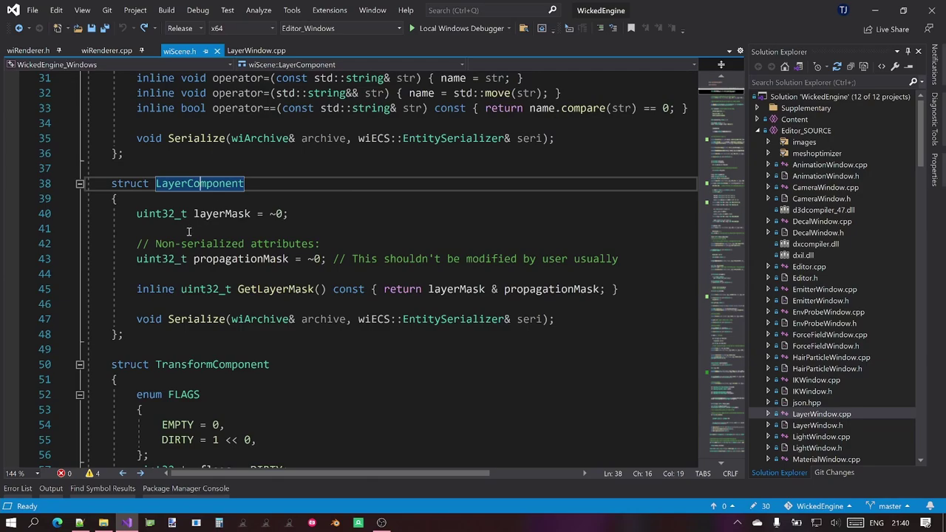
pyautogui.click(338, 212)
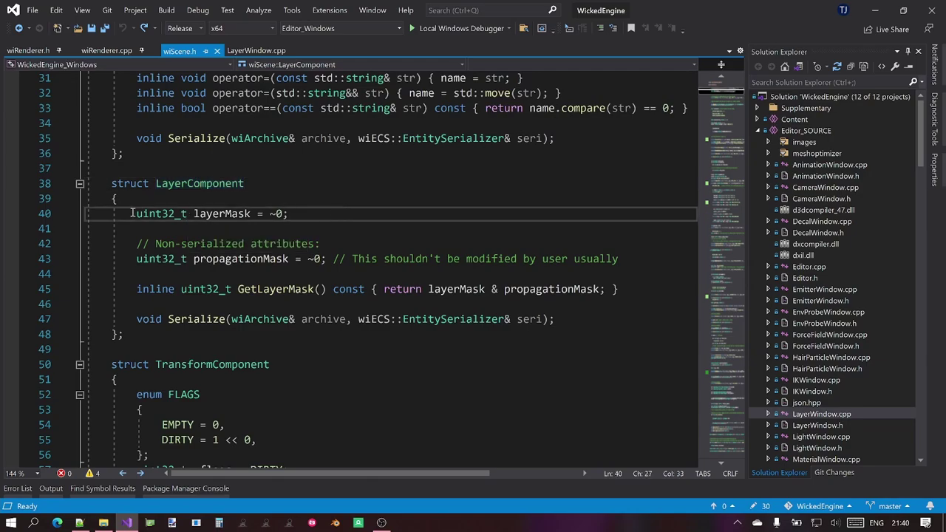
pyautogui.moveTo(167, 214)
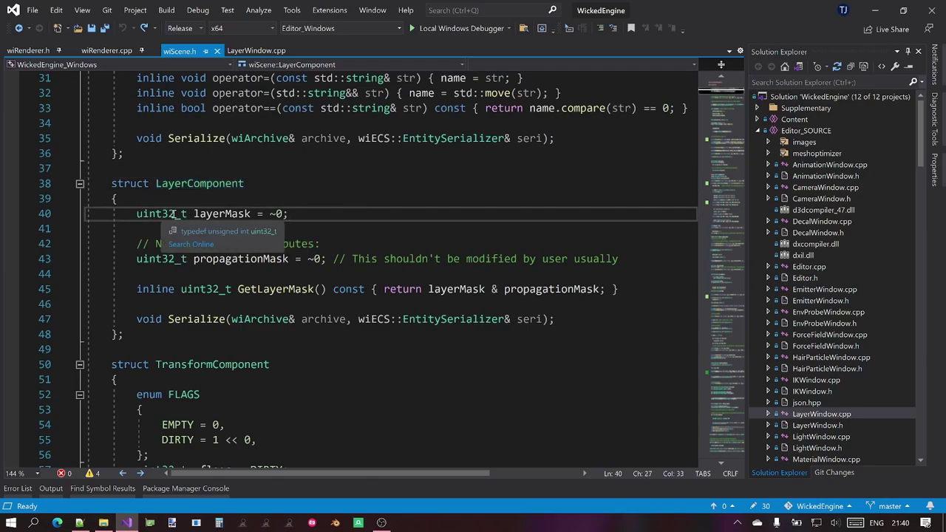